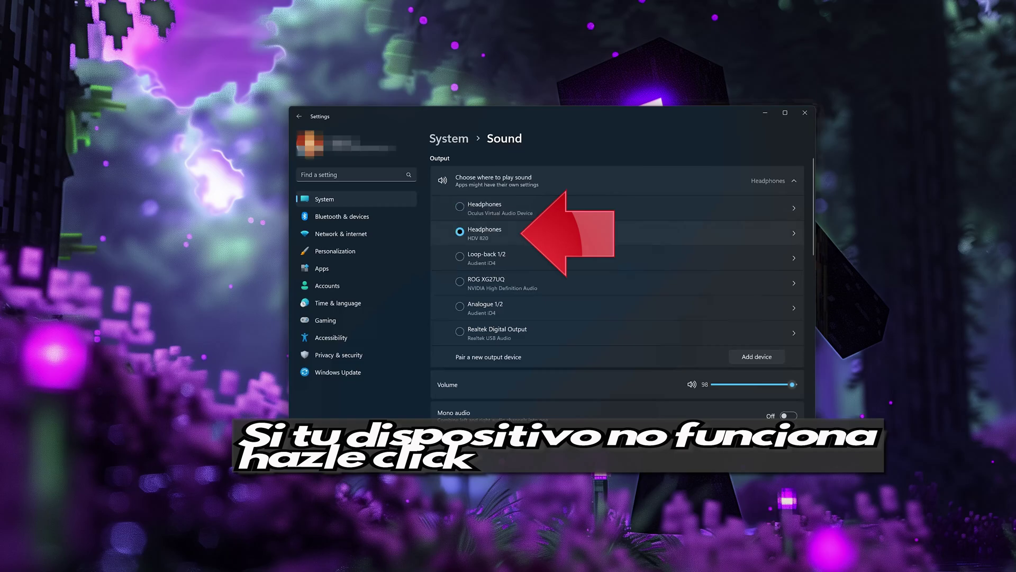
View the properties of the HDV 820 headphones and the device types offered for pairing a new output device
click(547, 231)
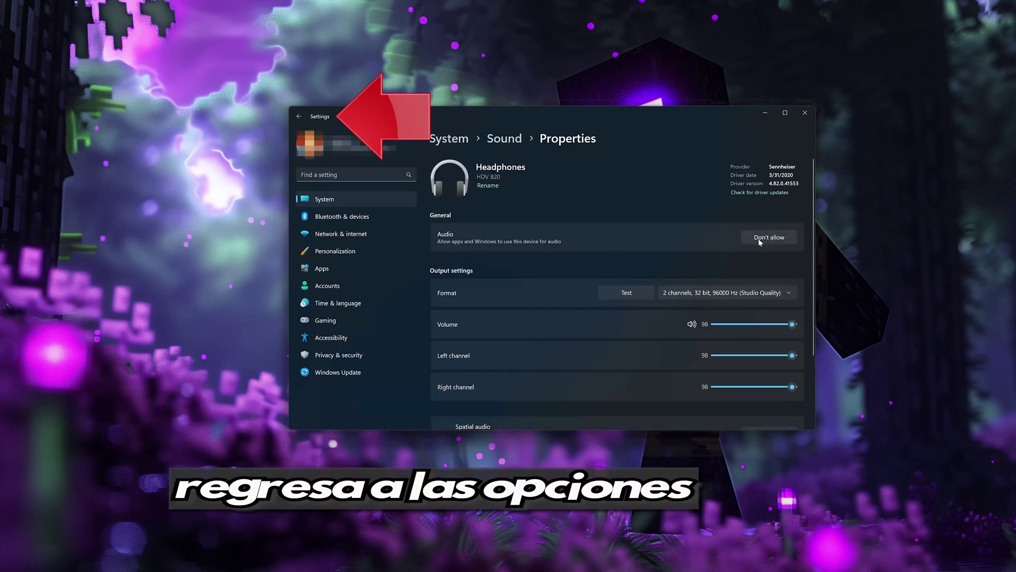
click(299, 117)
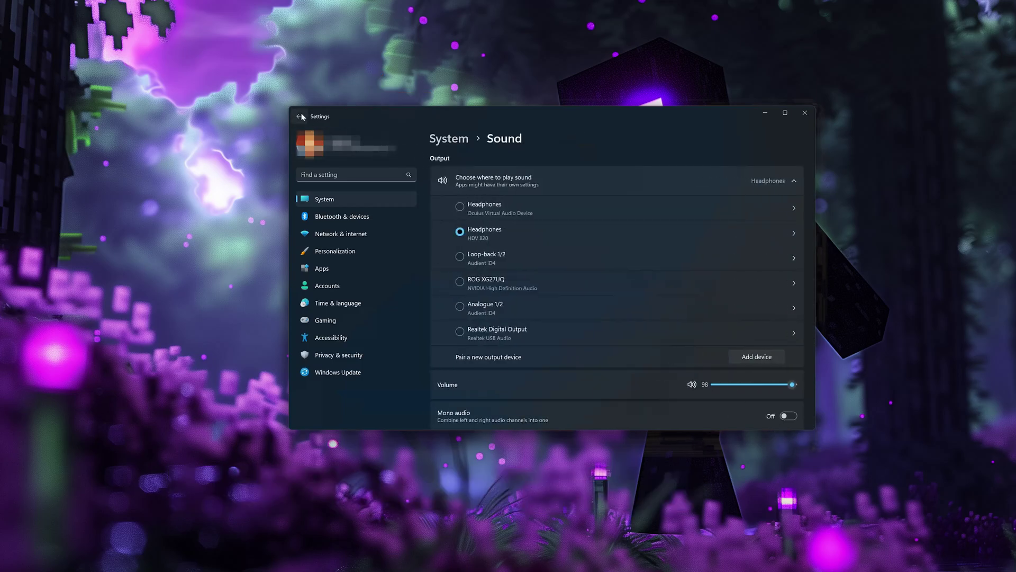
click(755, 359)
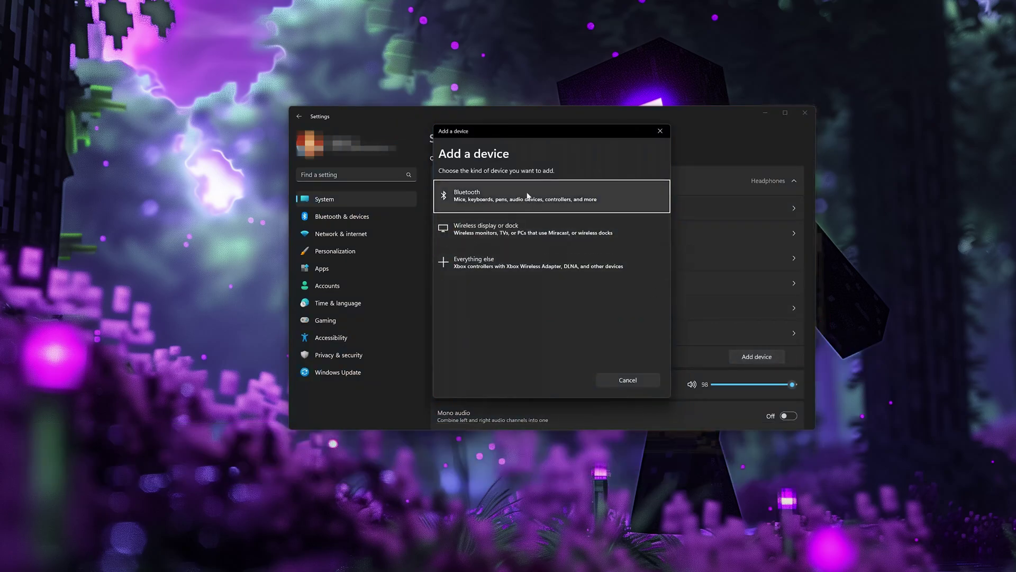
click(657, 133)
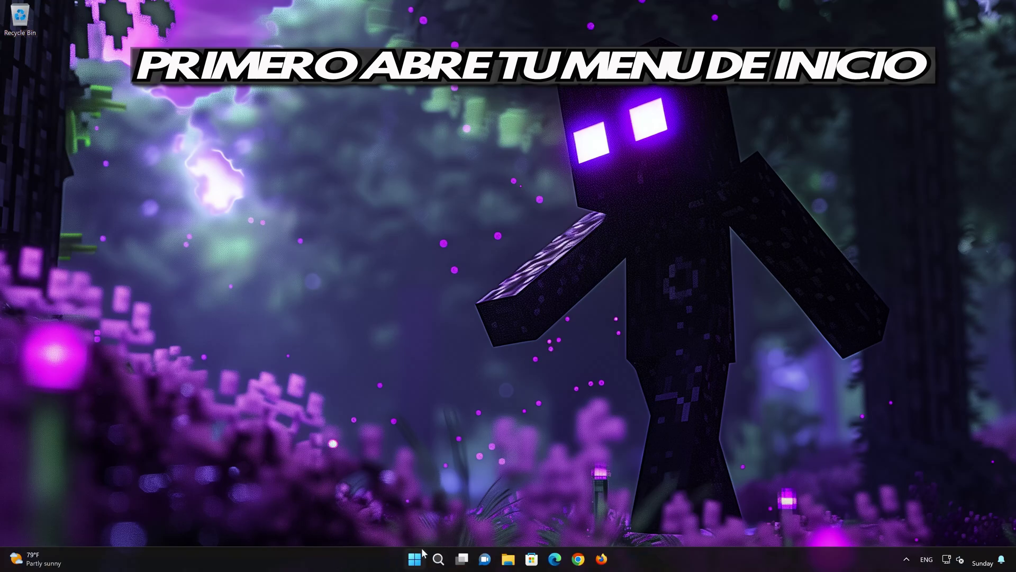
Open the Other troubleshooters list in the Troubleshoot section of the Windows System settings
click(422, 553)
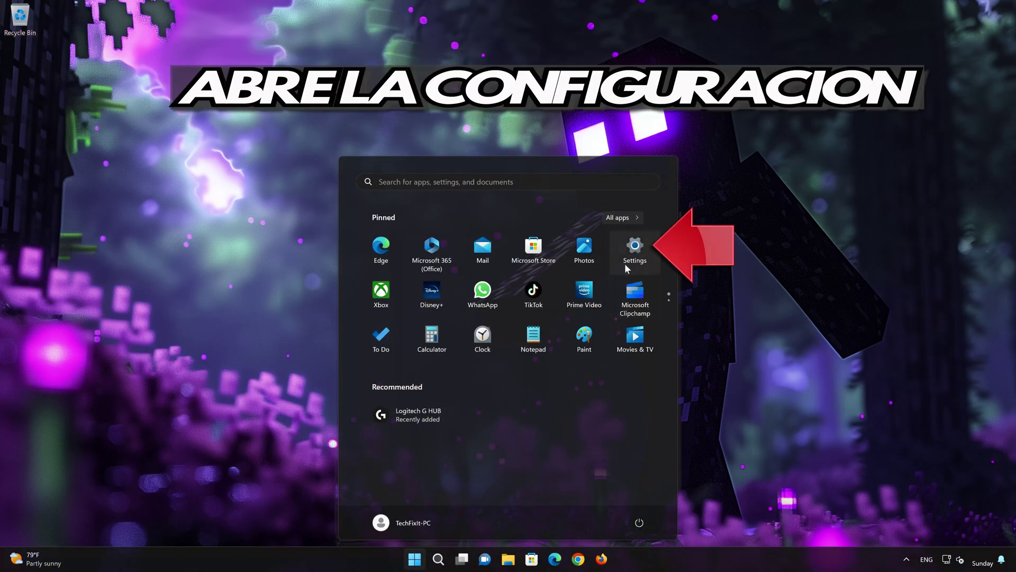
click(636, 249)
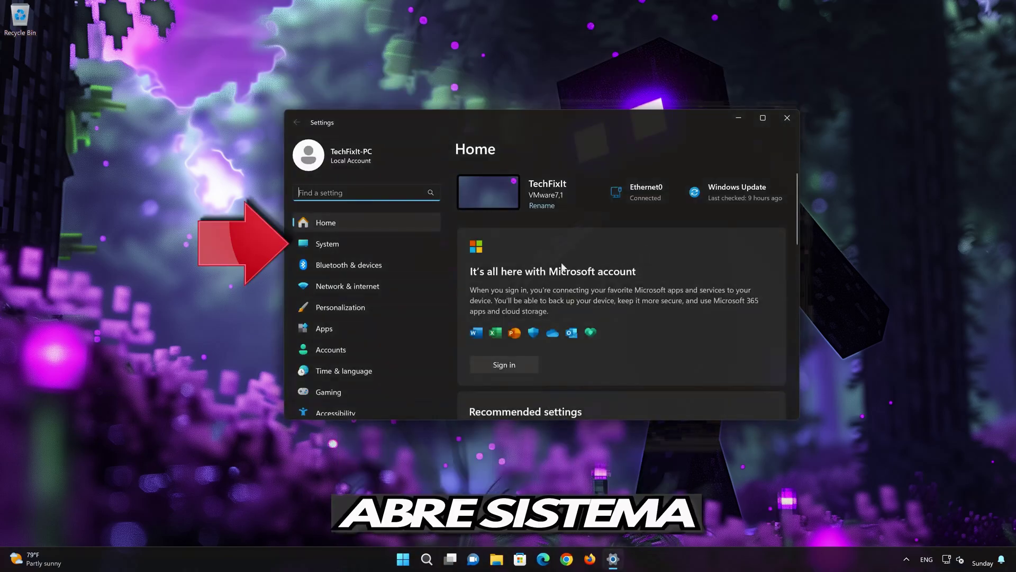
click(360, 243)
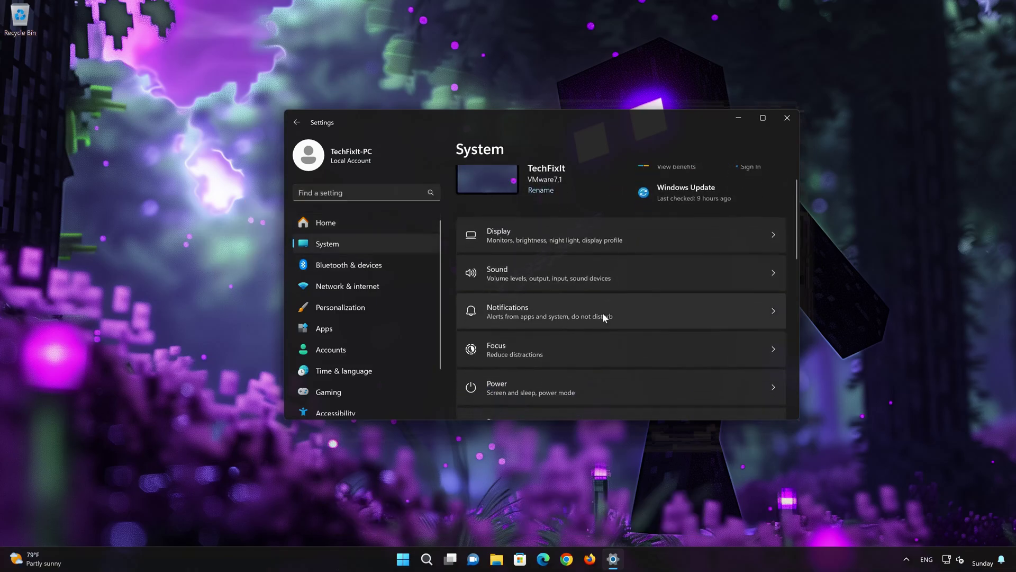
scroll(603, 312, down, 5)
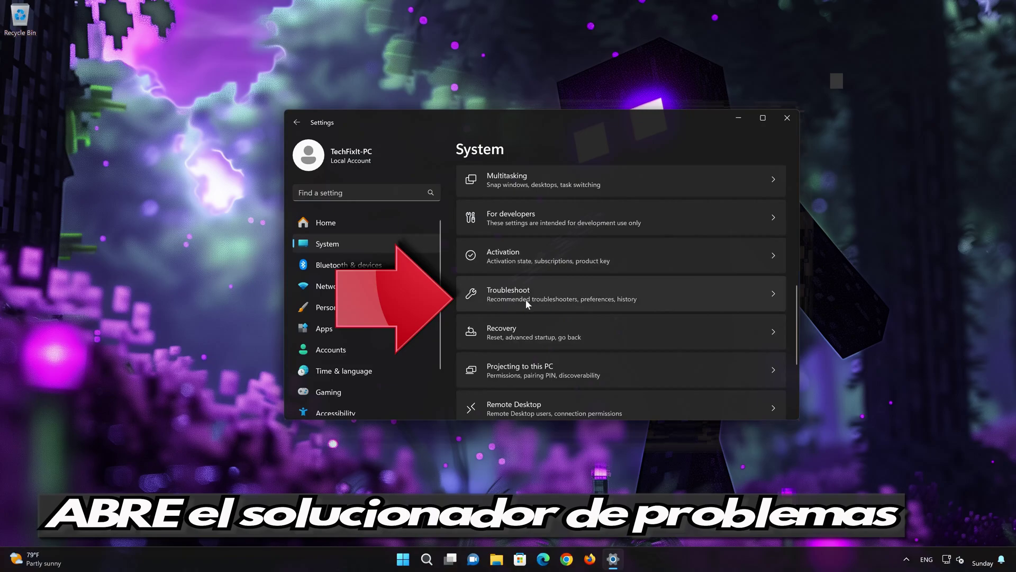
scroll(526, 300, down, 1)
click(558, 262)
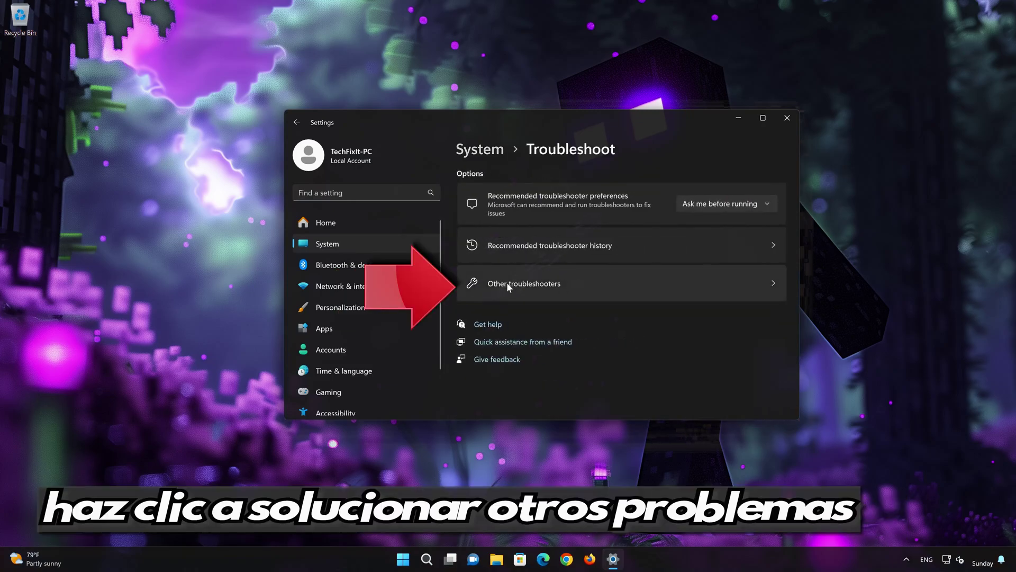
click(546, 289)
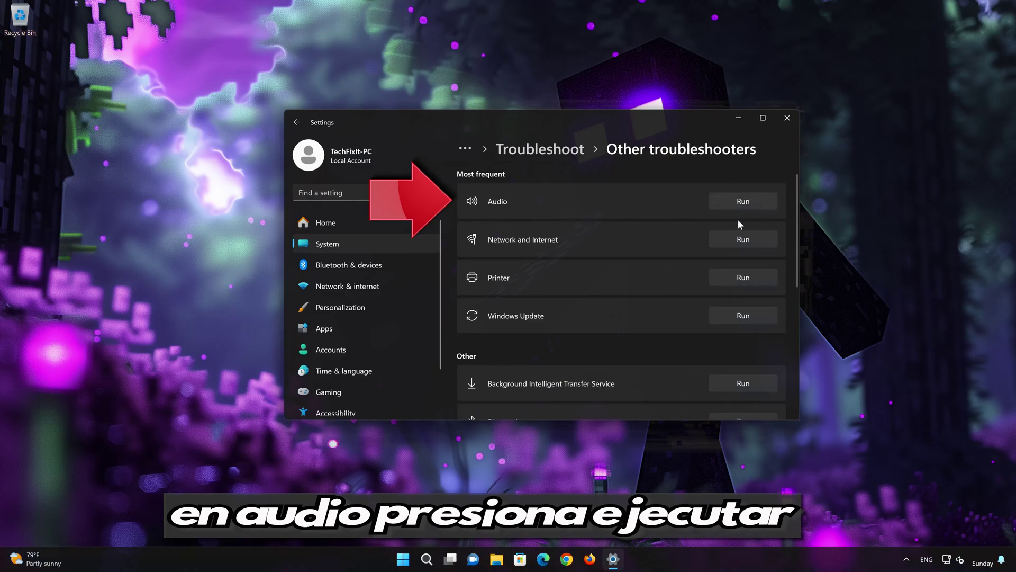
Run the Audio troubleshooter, consenting to automated diagnostics and to the automatic restart of the audio services
click(743, 202)
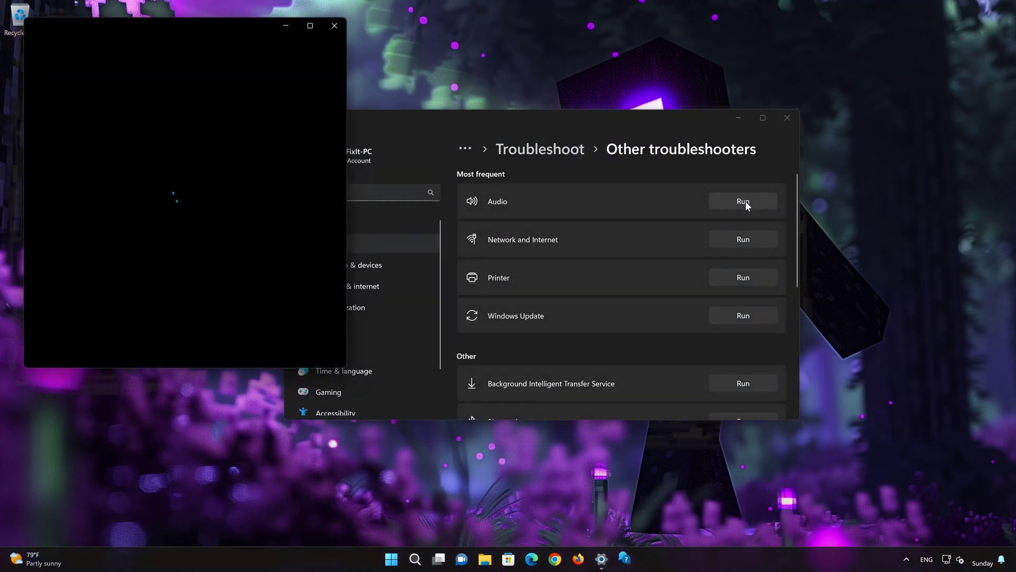
drag(256, 26, 561, 92)
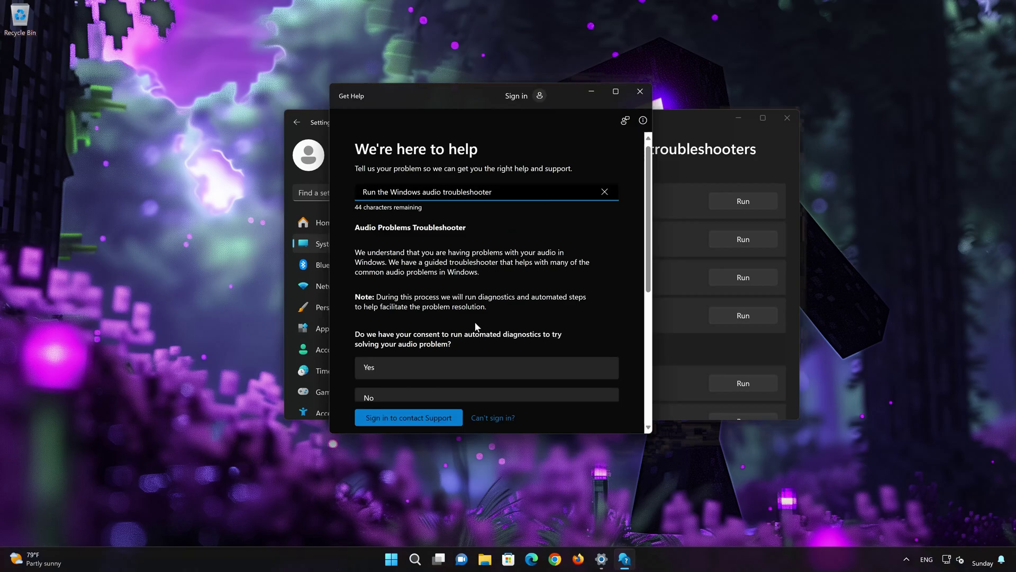
click(424, 374)
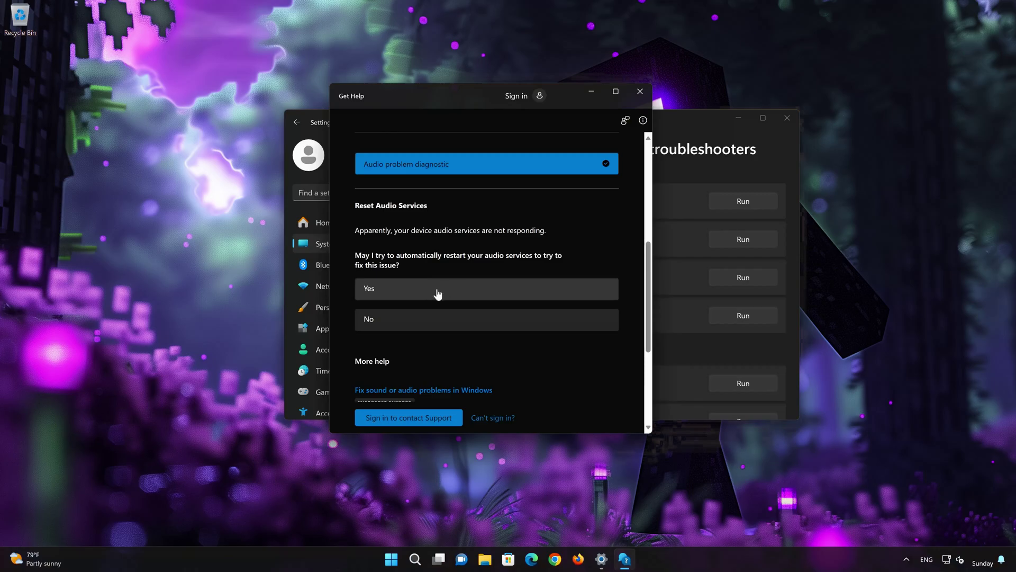
click(438, 294)
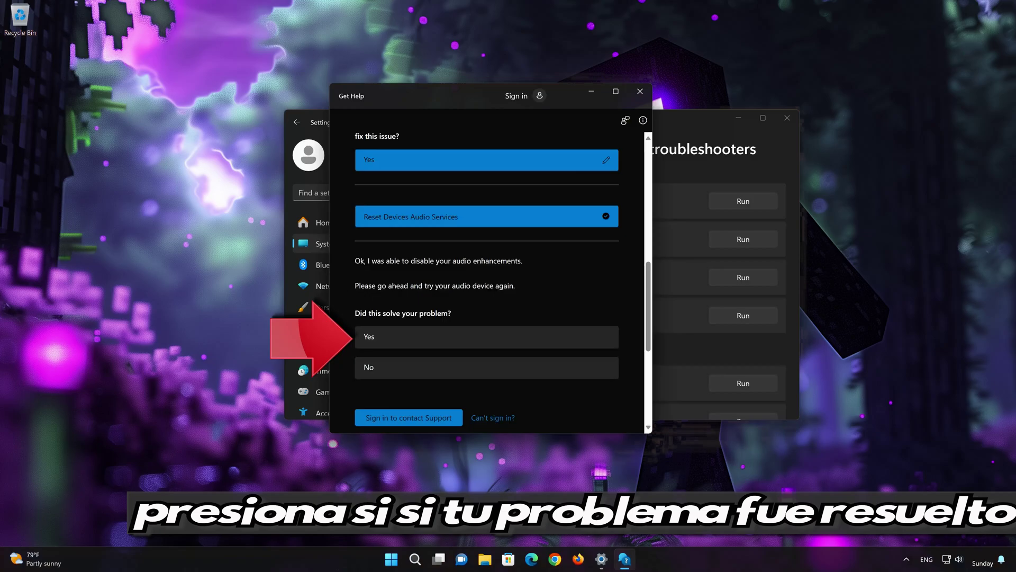
Answer Yes to whether the problem was solved, and close the troubleshooter and Settings
click(439, 338)
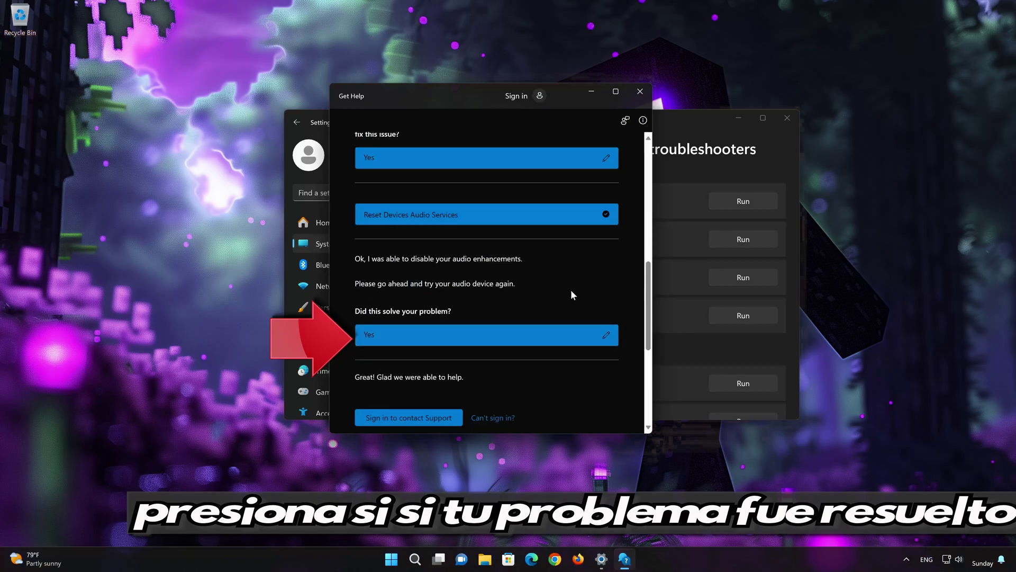
click(640, 93)
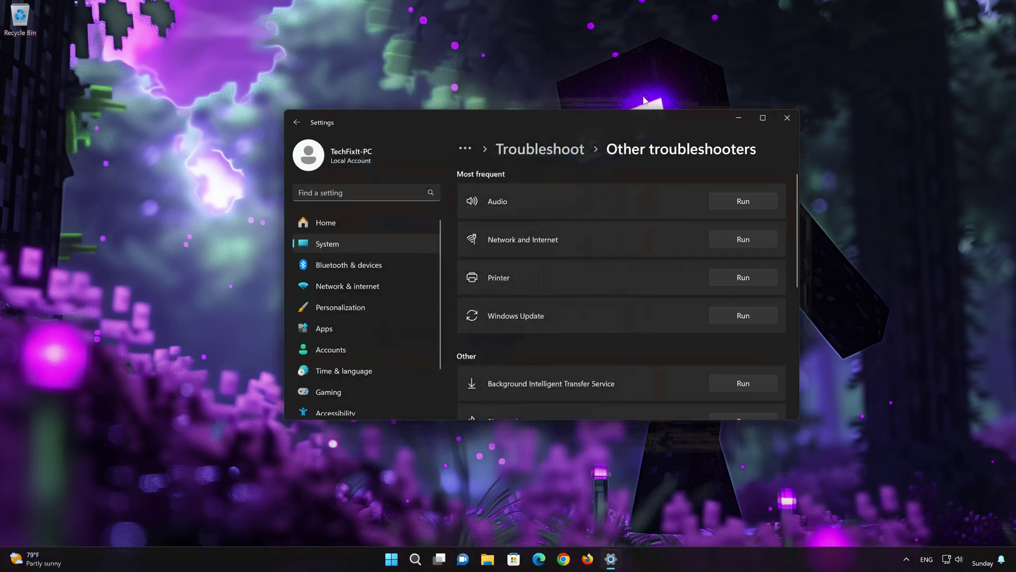
click(779, 121)
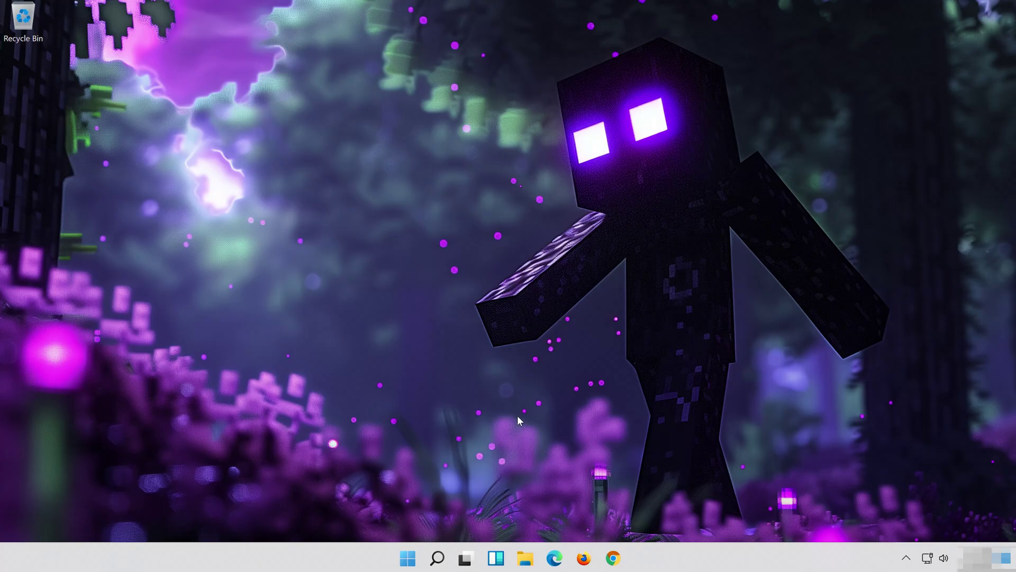
Search Windows for Control Panel and open its Sound dialog from the Hardware and Sound category
click(440, 559)
text(contr)
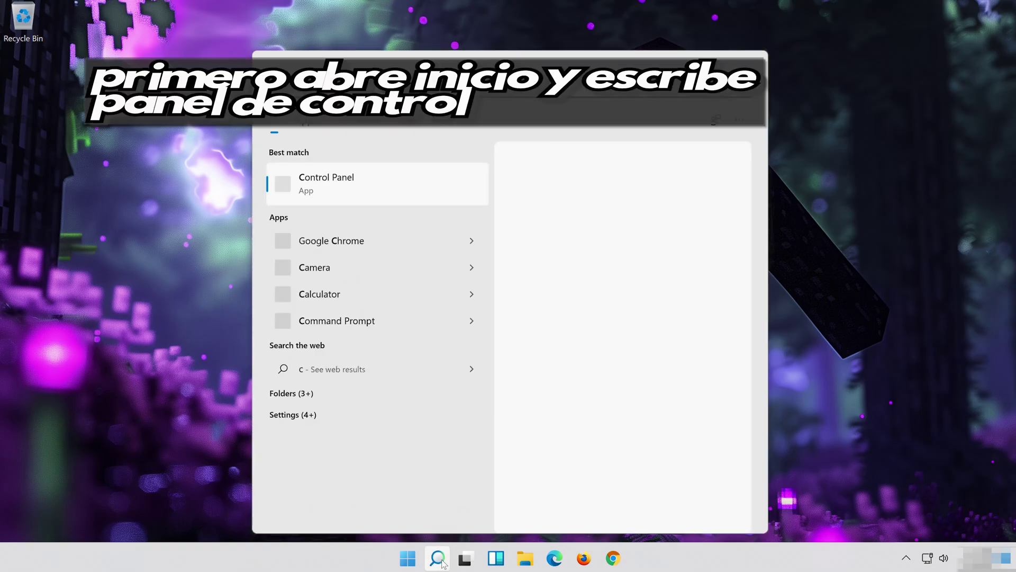
text(ol pane)
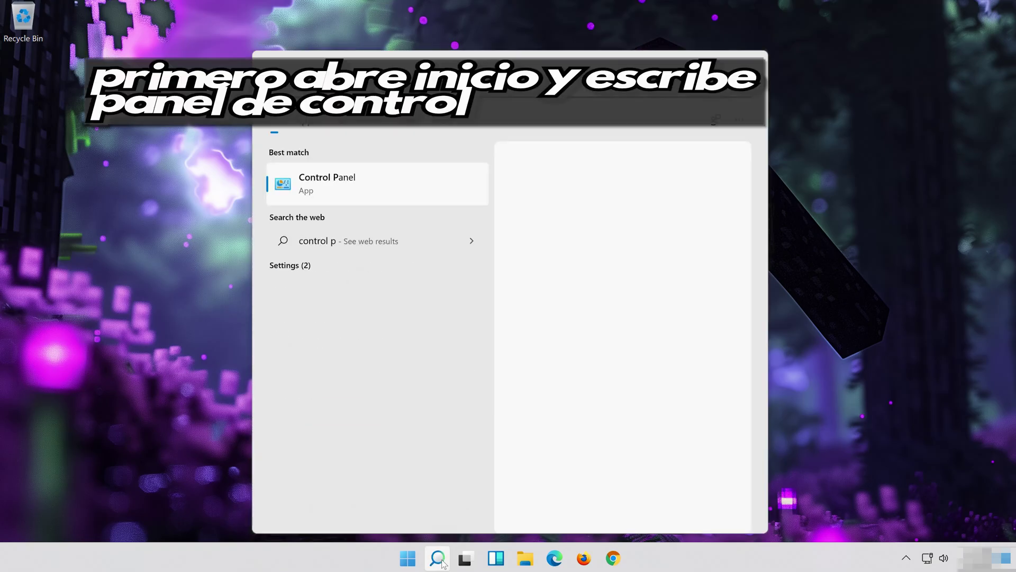
text(l)
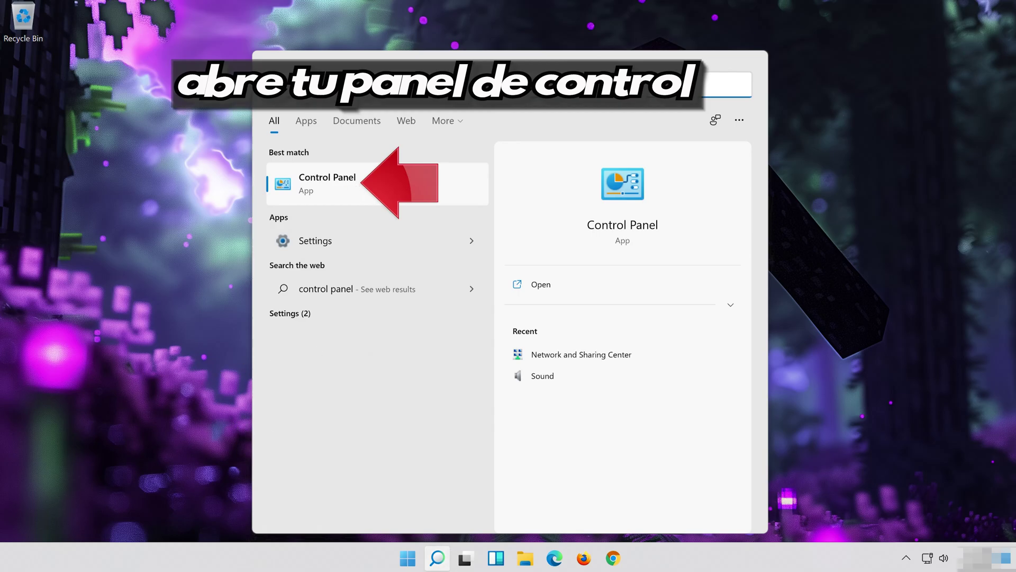
click(424, 182)
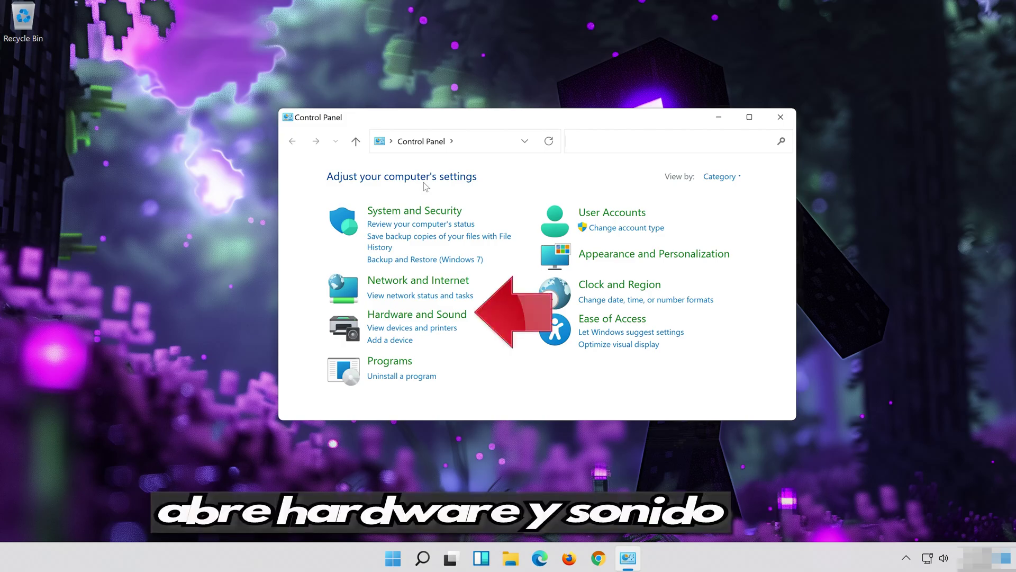
click(446, 316)
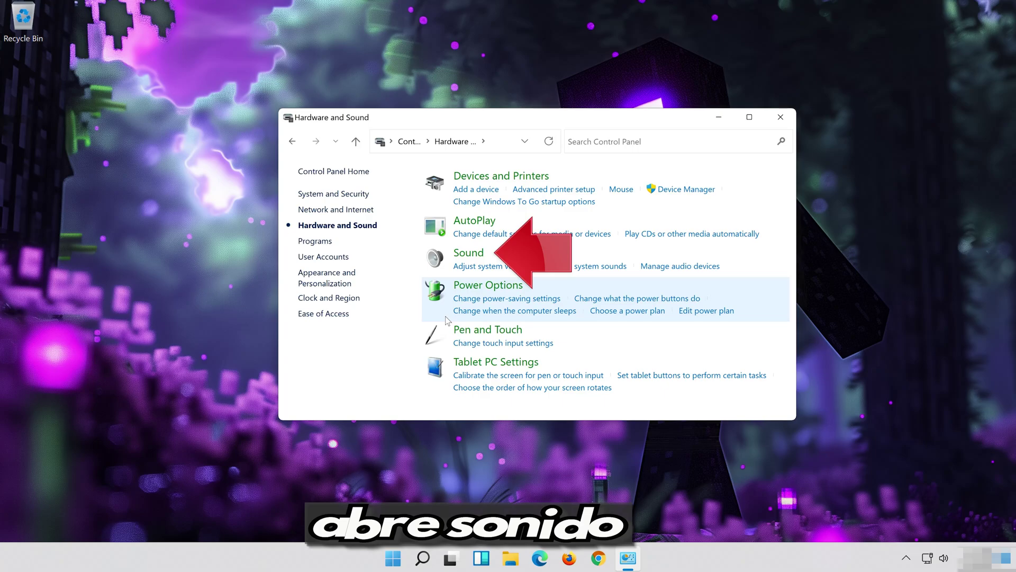
click(461, 258)
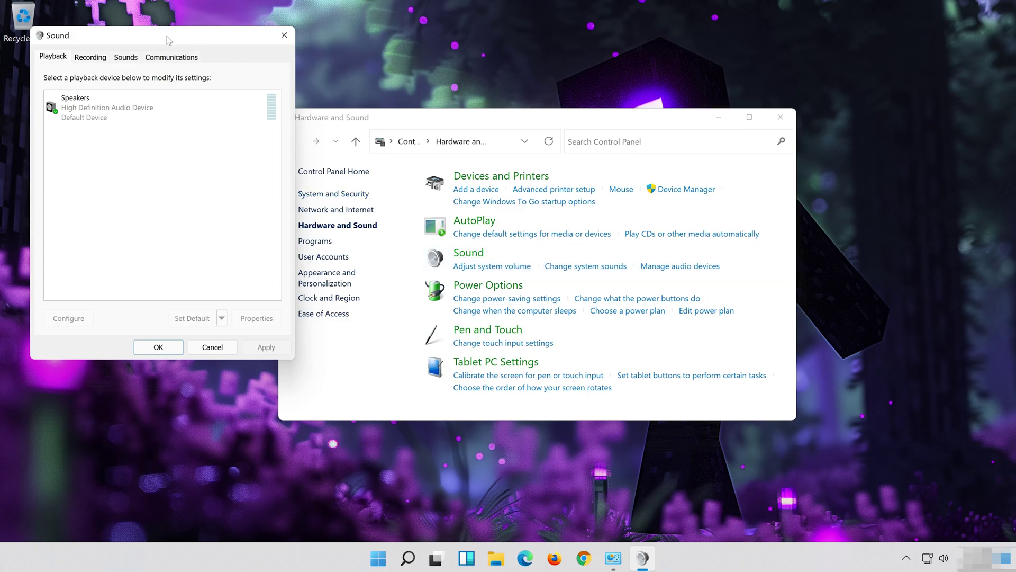
drag(166, 40, 548, 92)
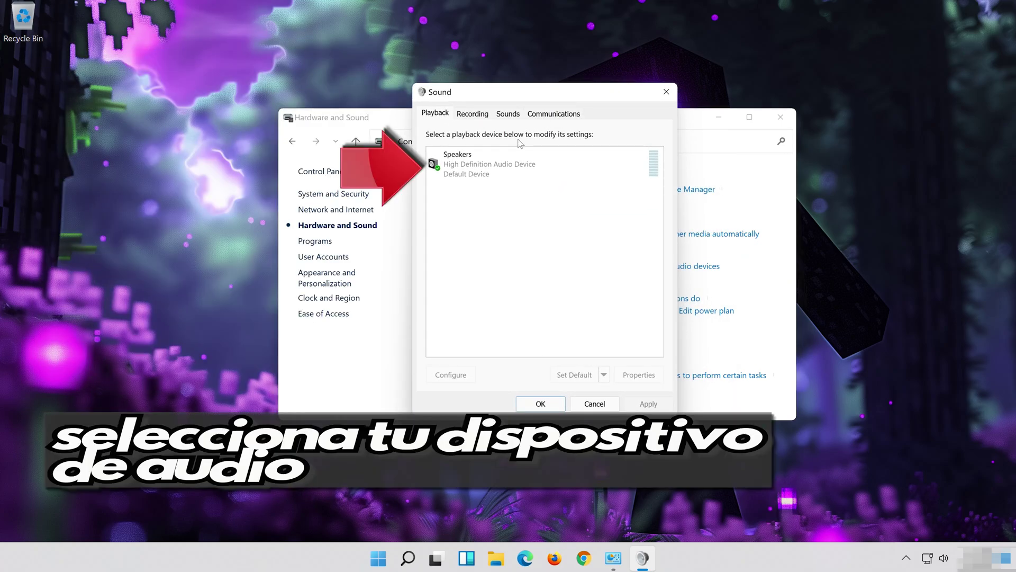
Set the Speakers' default format to 16 bit, 48000 Hz (DVD Quality), apply it, and close the Sound dialog and Control Panel
click(490, 169)
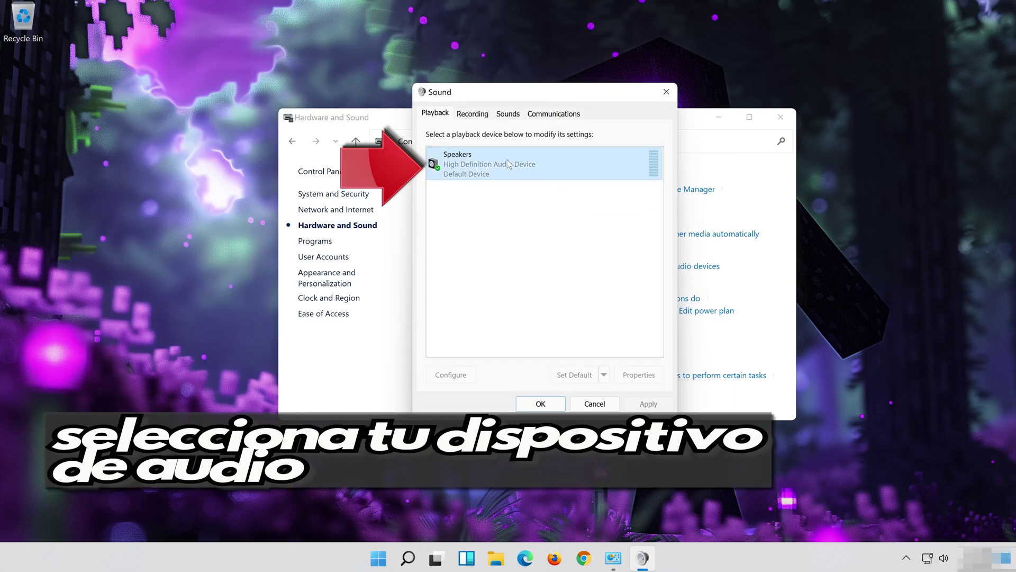
right_click(541, 177)
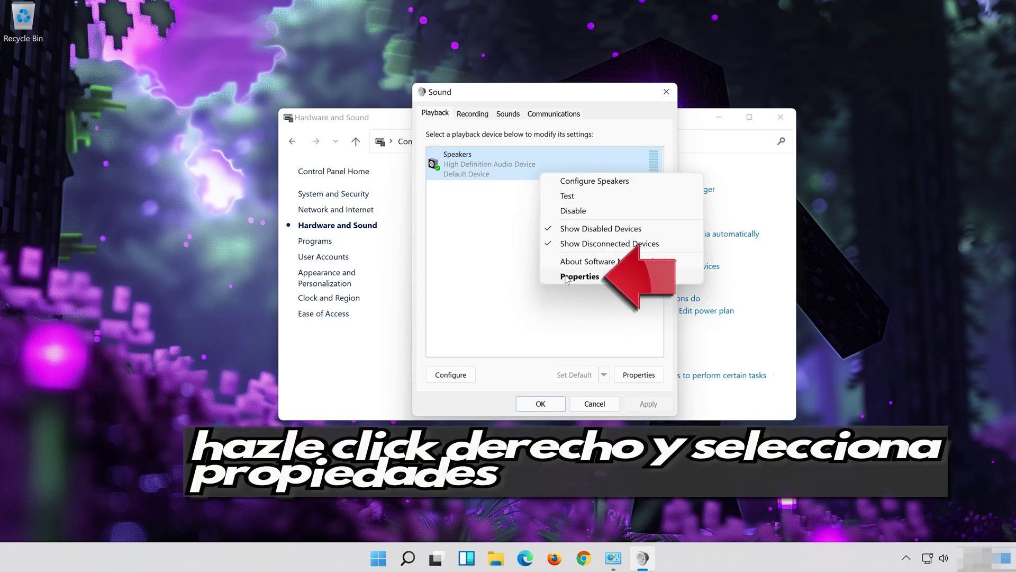
click(599, 279)
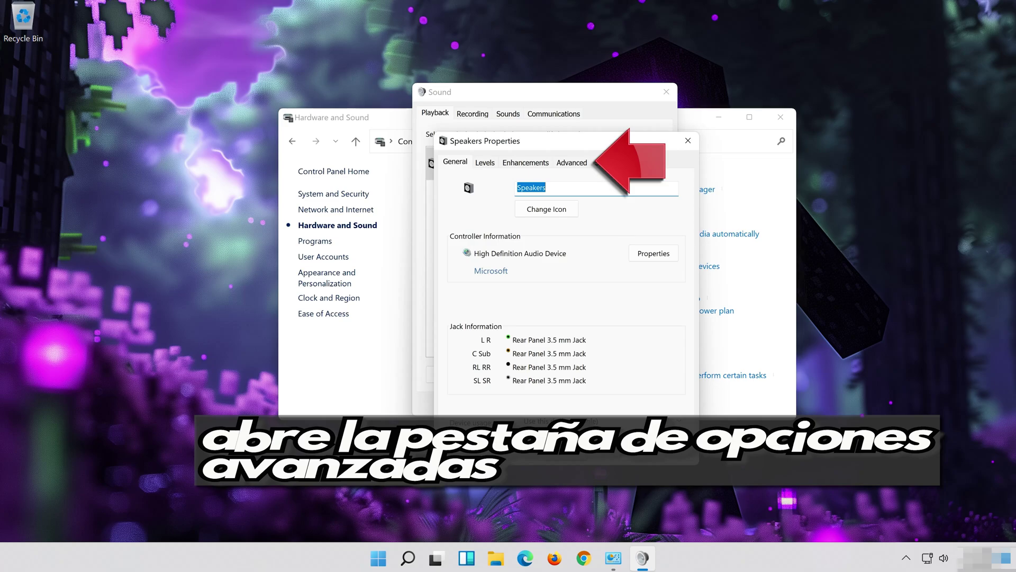
click(578, 161)
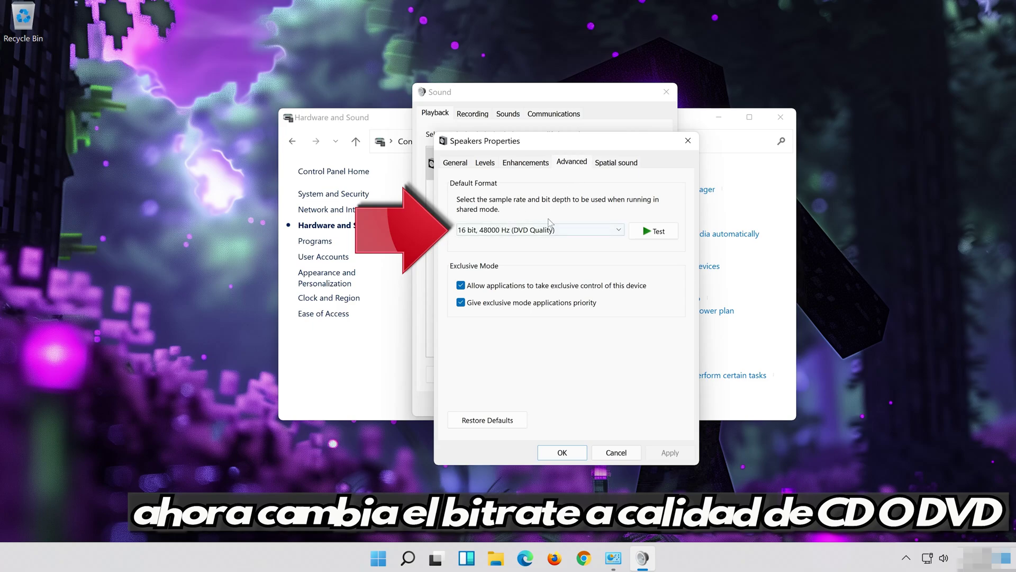
click(519, 231)
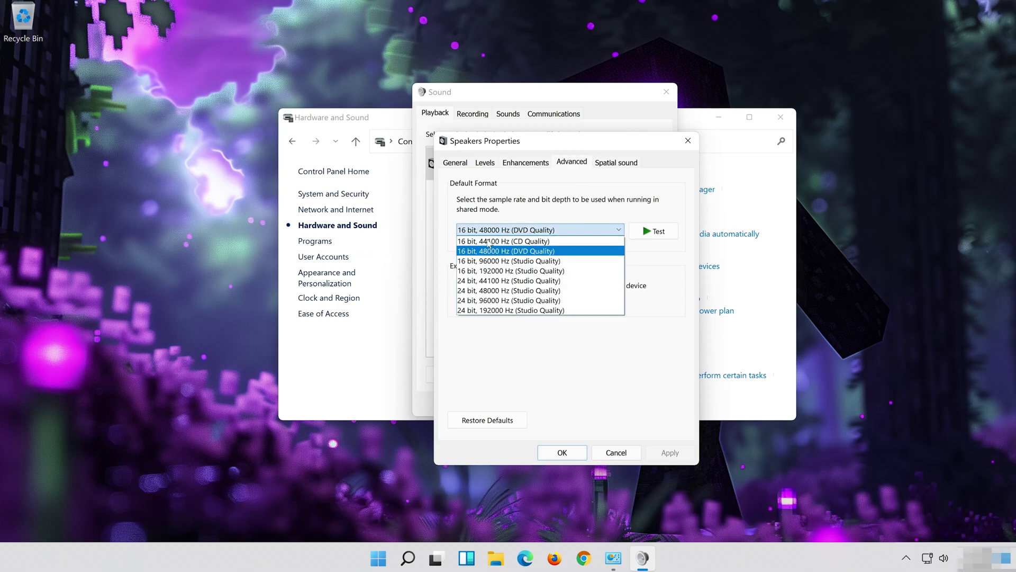
click(544, 252)
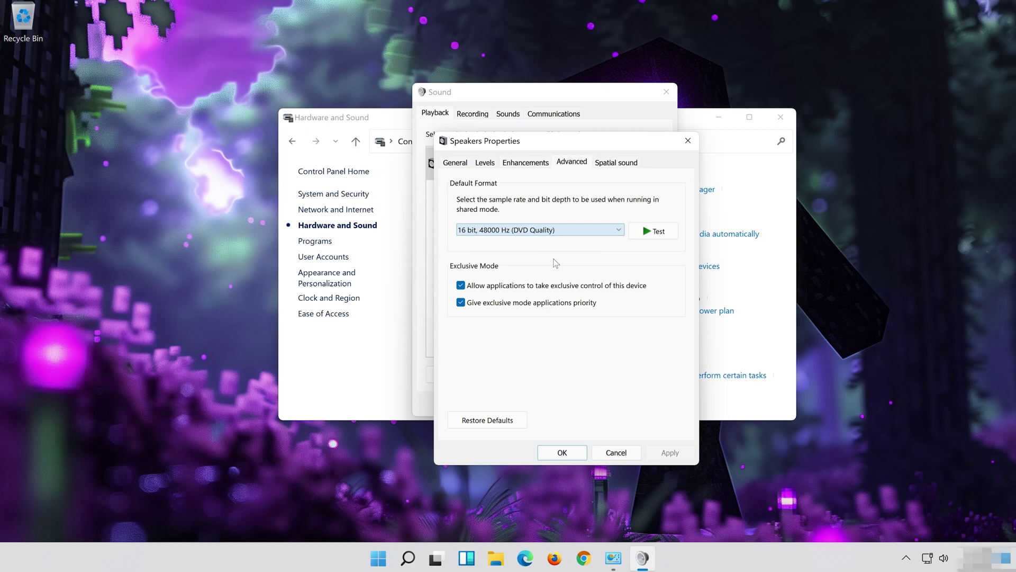
click(670, 453)
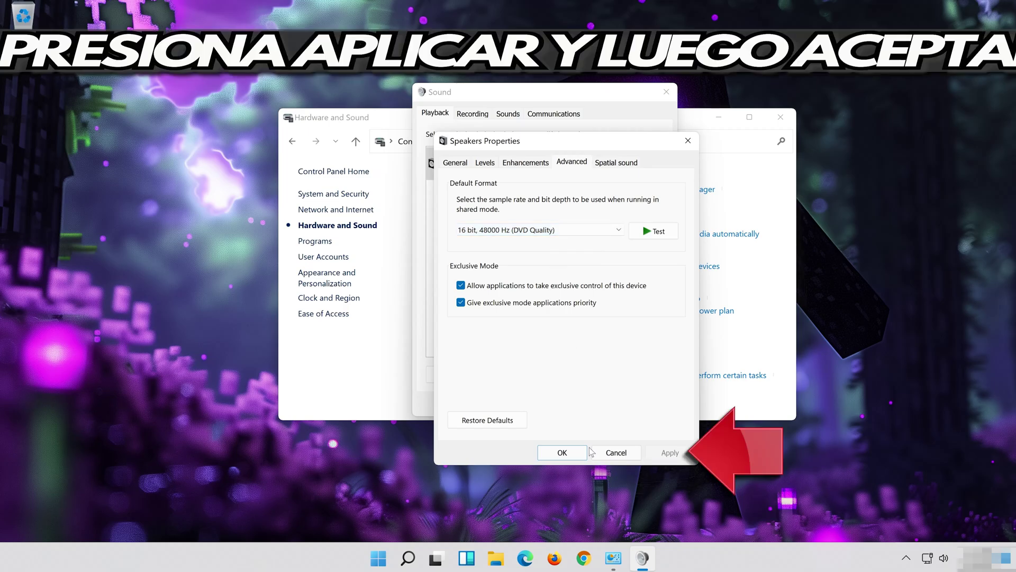
click(562, 458)
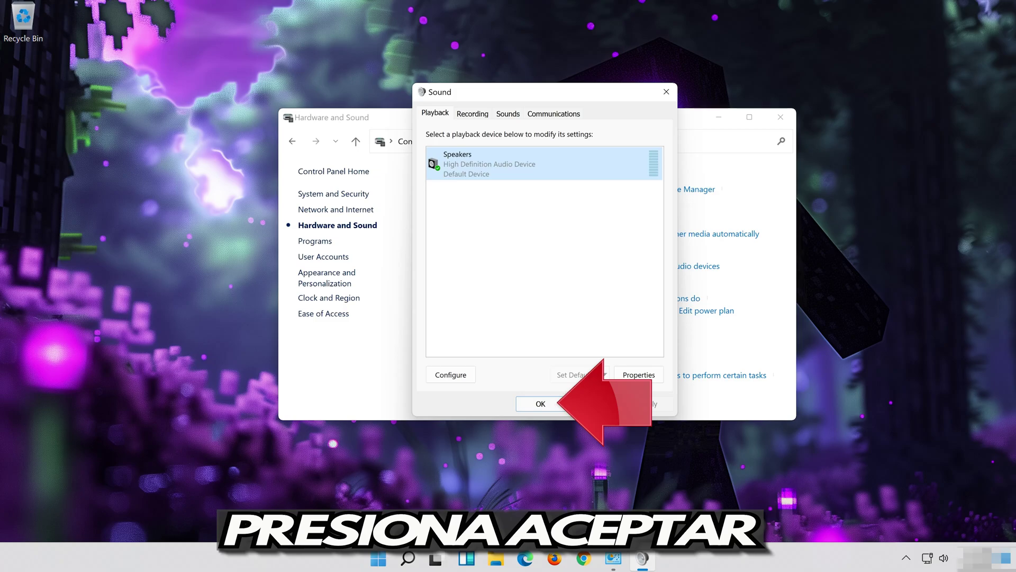
click(526, 405)
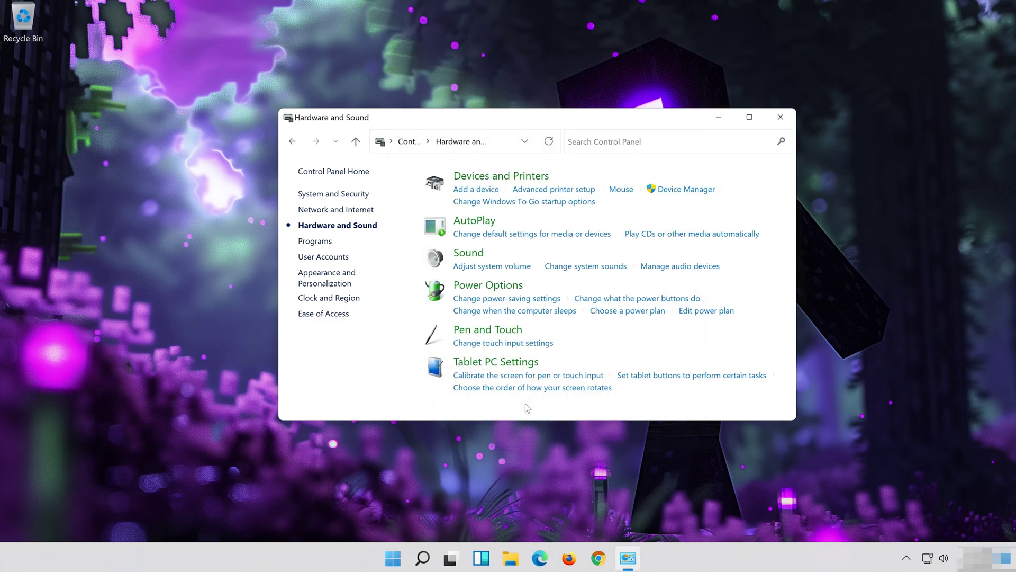
key(alt+F4)
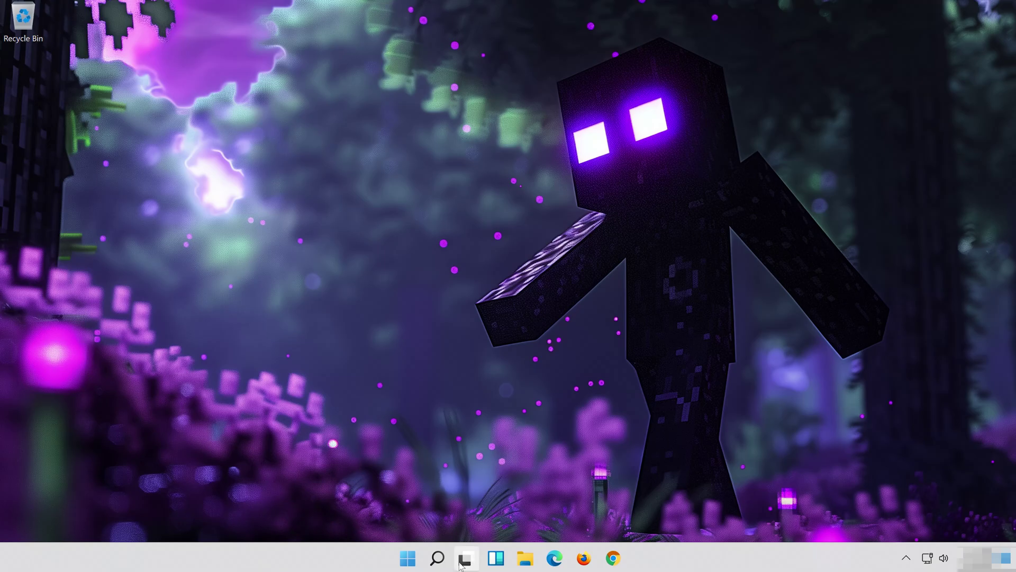
Search Windows for Control Panel, open Sound from its Hardware and Sound category, and move the Sound dialog over the Control Panel window
click(438, 560)
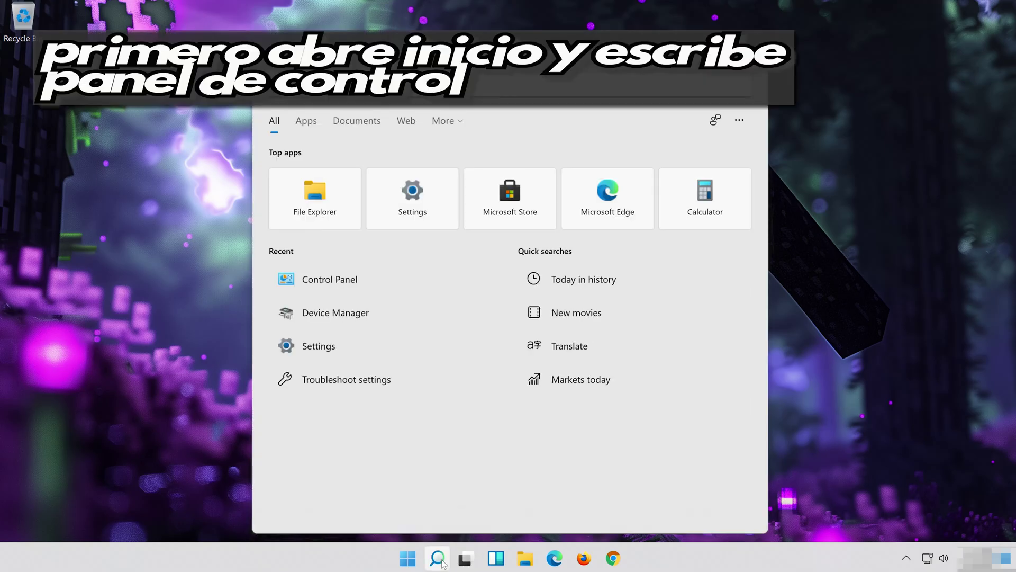
text(control pa)
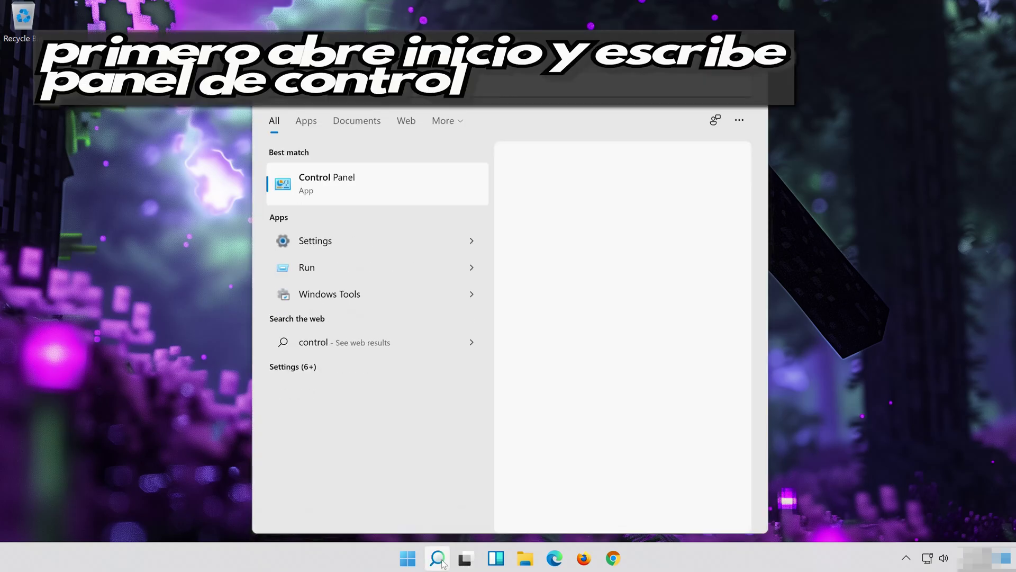
text(nel)
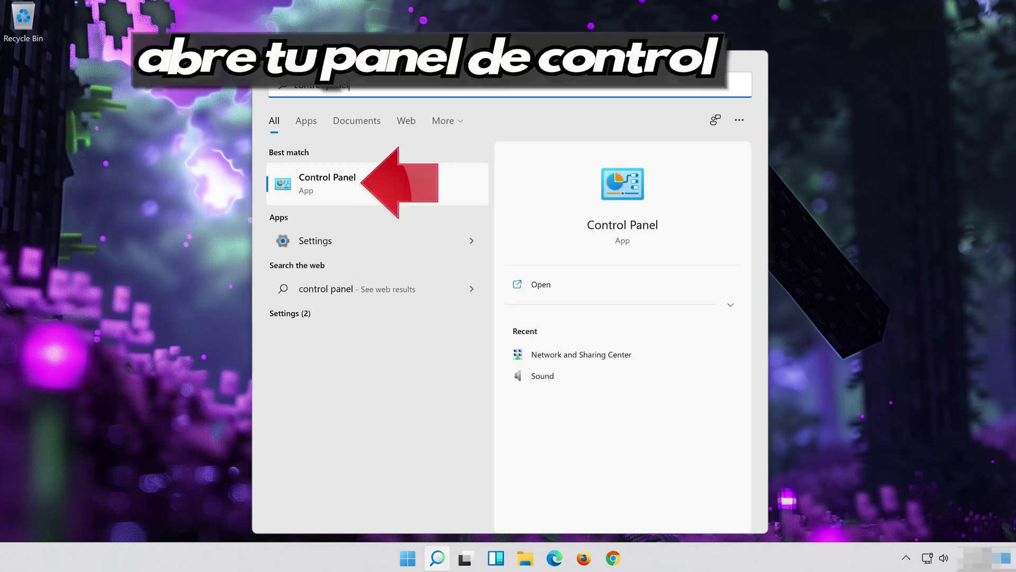
click(424, 182)
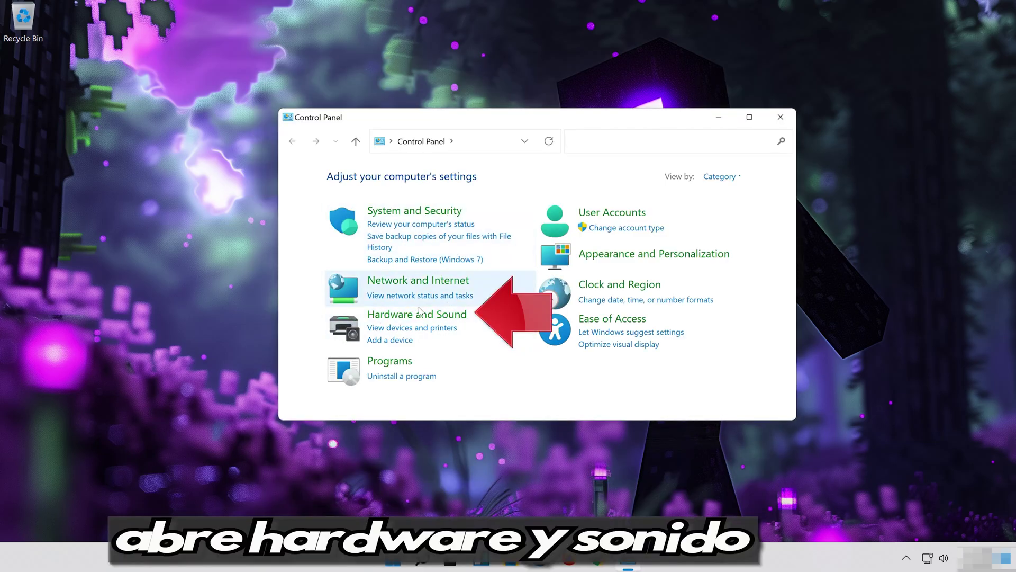
click(445, 316)
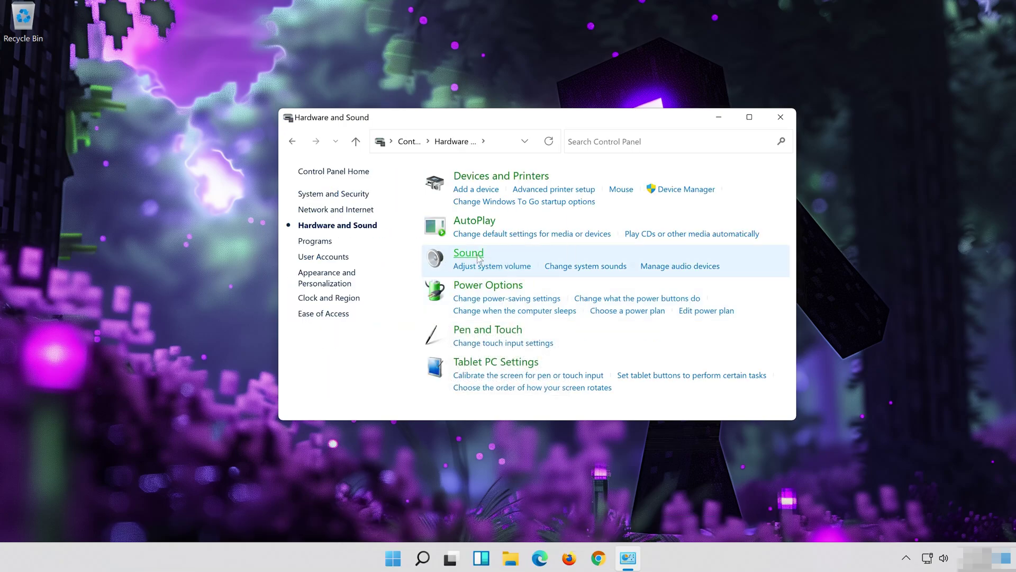
click(459, 259)
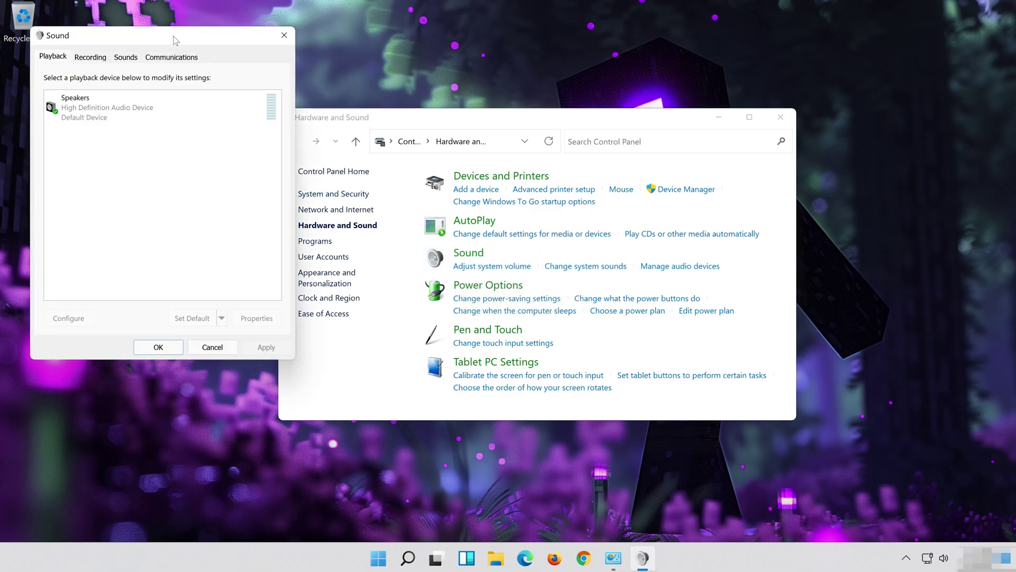
drag(173, 36, 548, 93)
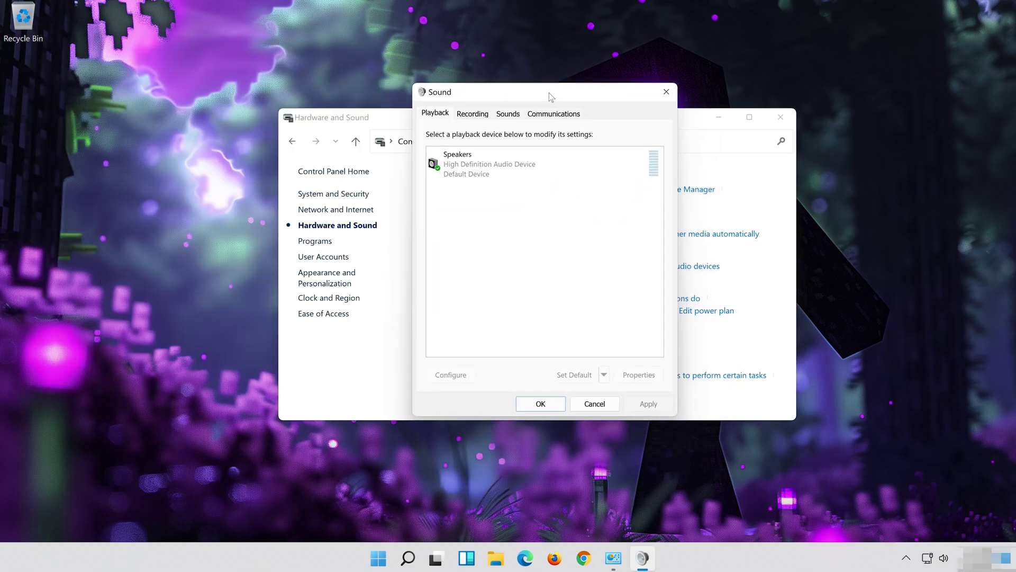
Choose 16 bit, 48000 Hz (DVD Quality) as the Speakers' default format in their advanced properties, and accept both sound dialogs
click(520, 176)
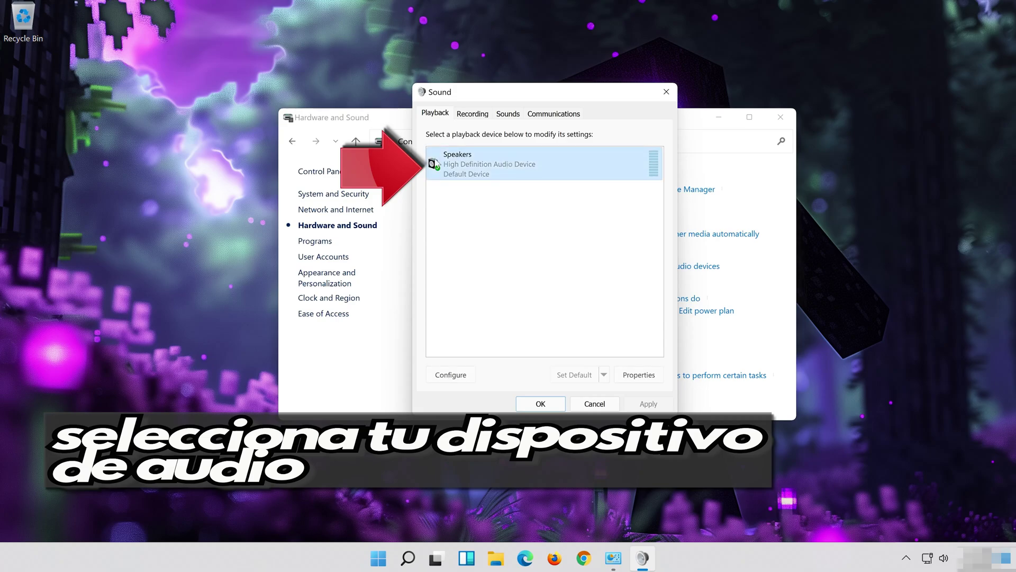
right_click(539, 173)
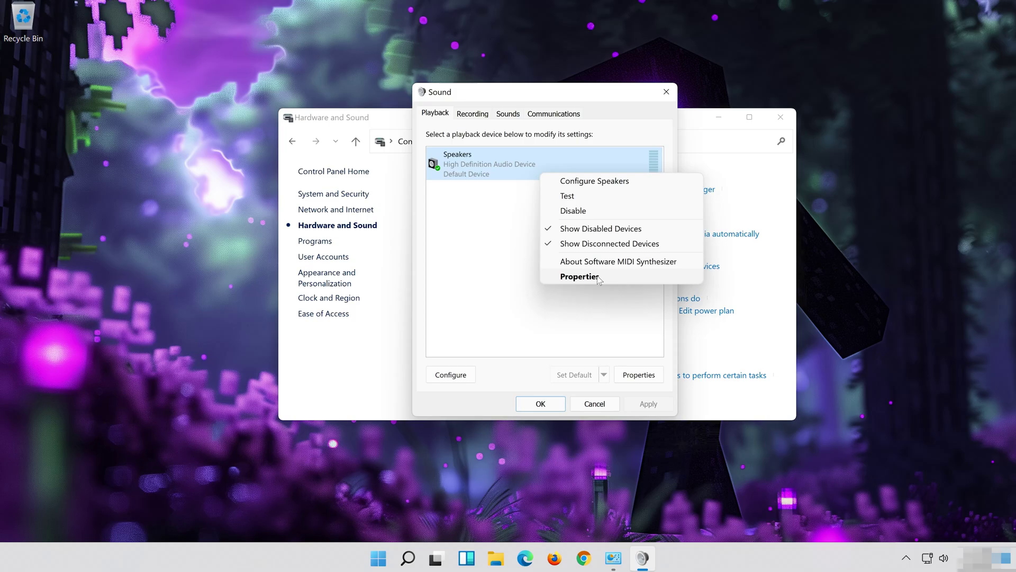
click(580, 276)
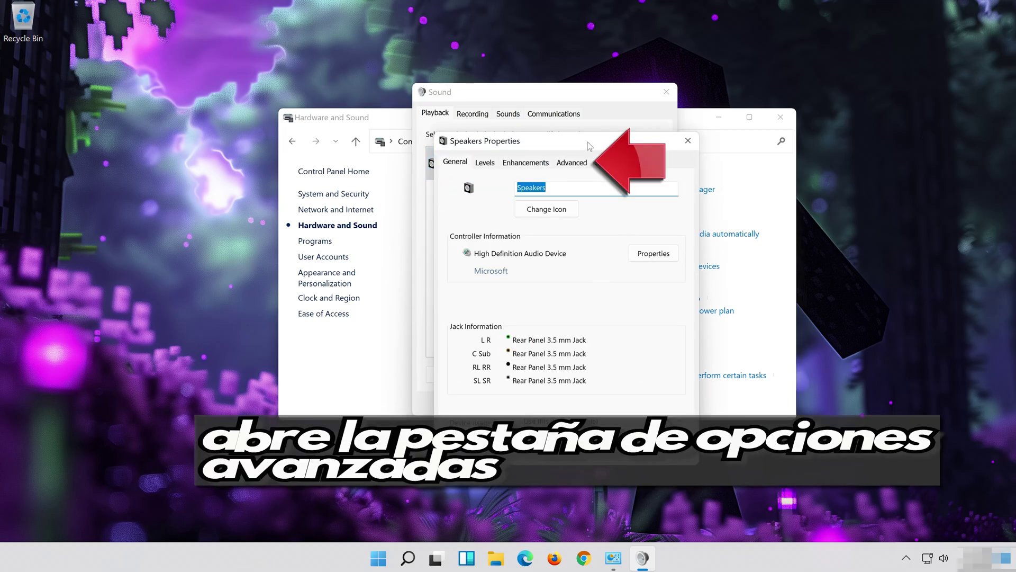
click(574, 162)
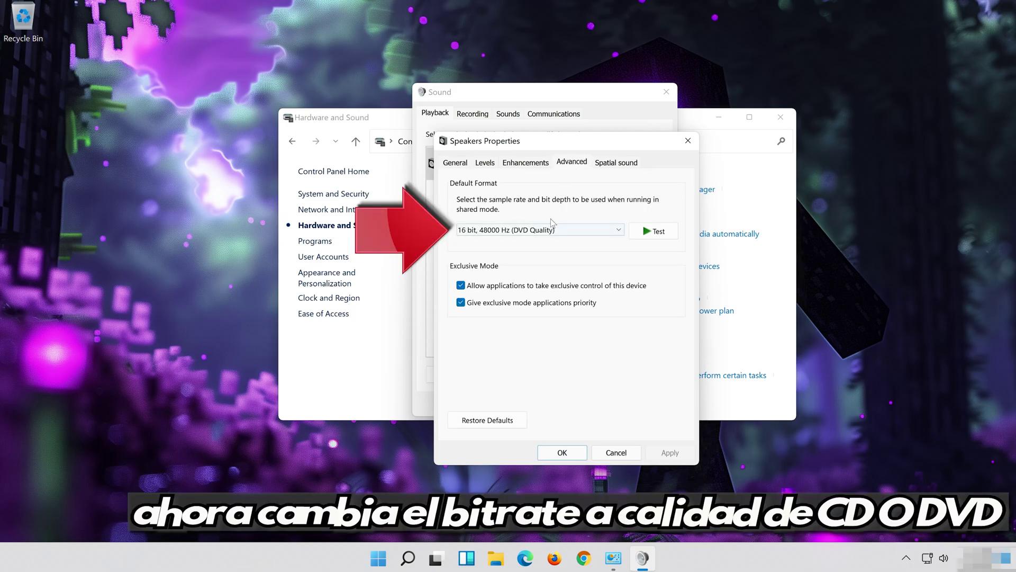
click(519, 230)
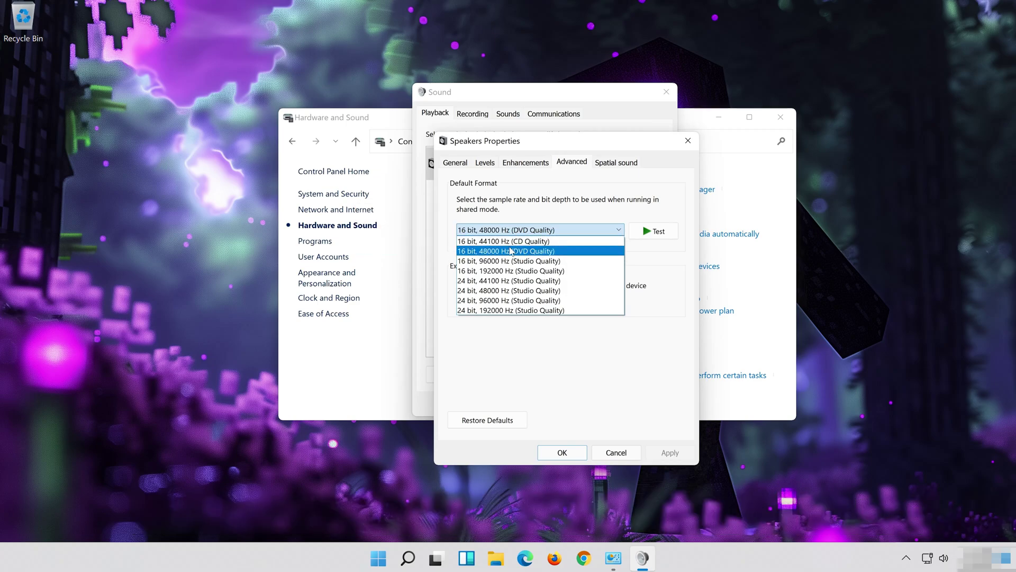
click(547, 251)
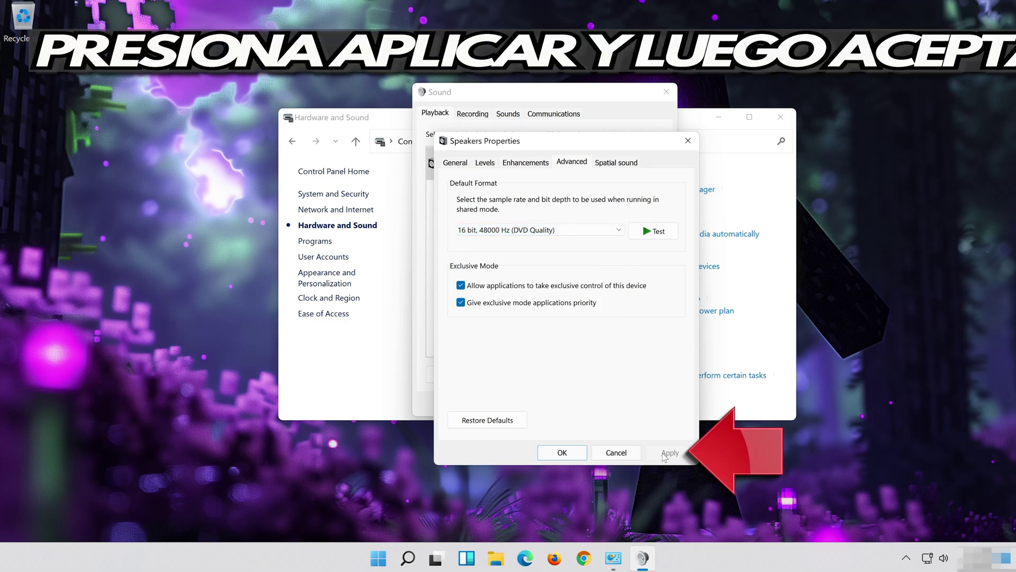
click(559, 455)
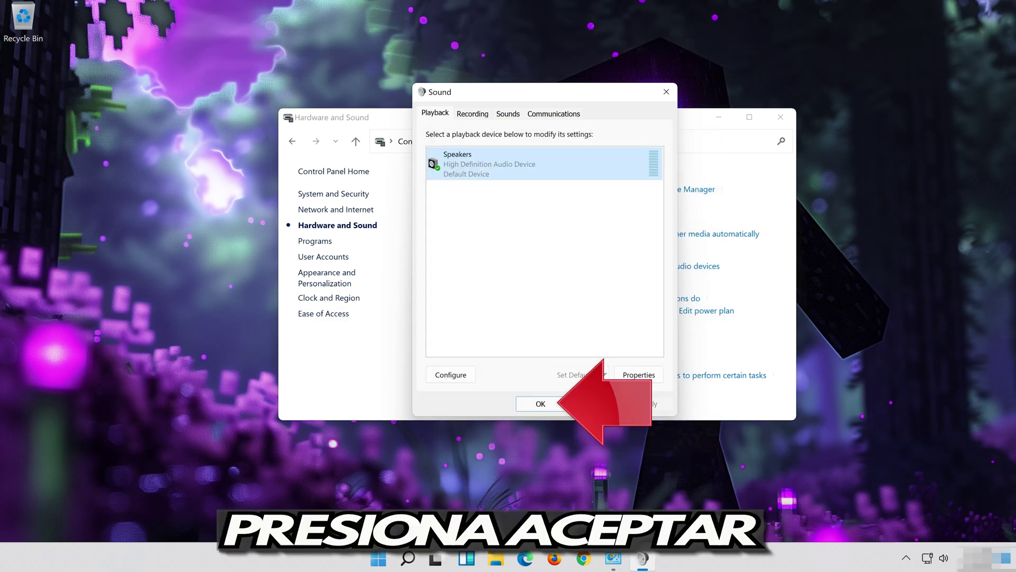
click(527, 406)
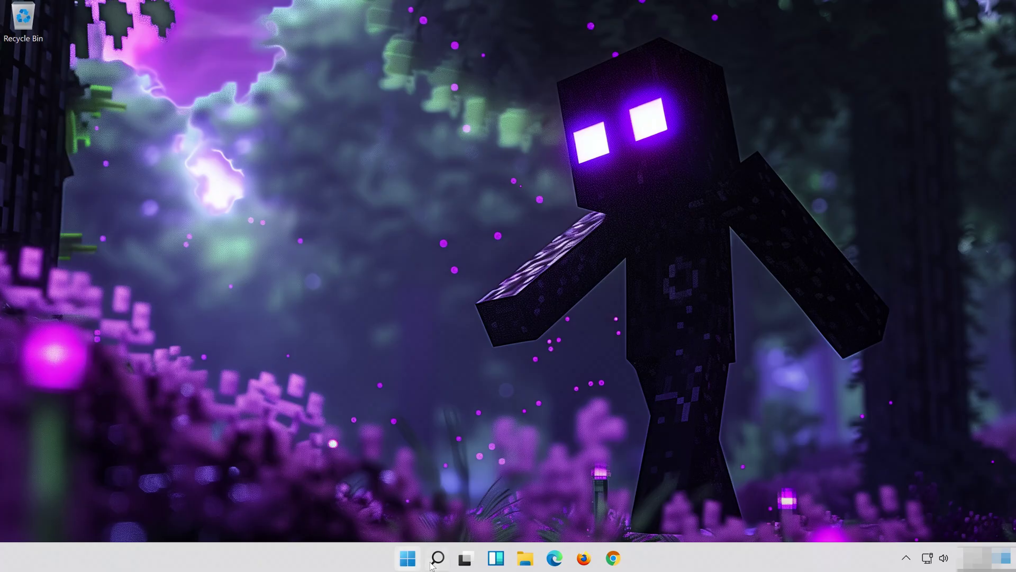
Search Windows for Device Manager, open it, and move its window toward the middle of the desktop
click(432, 562)
text(device manager)
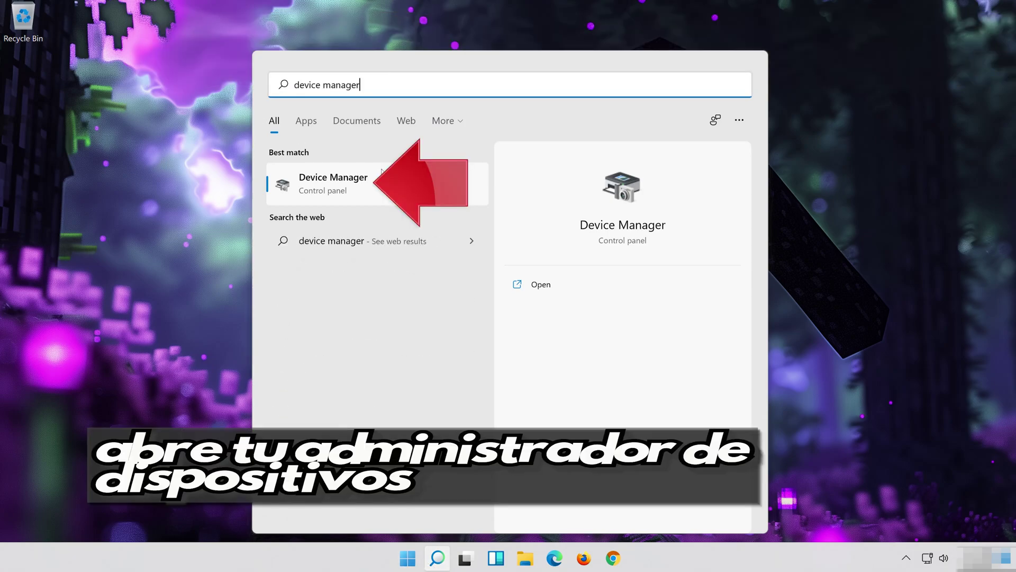
click(380, 195)
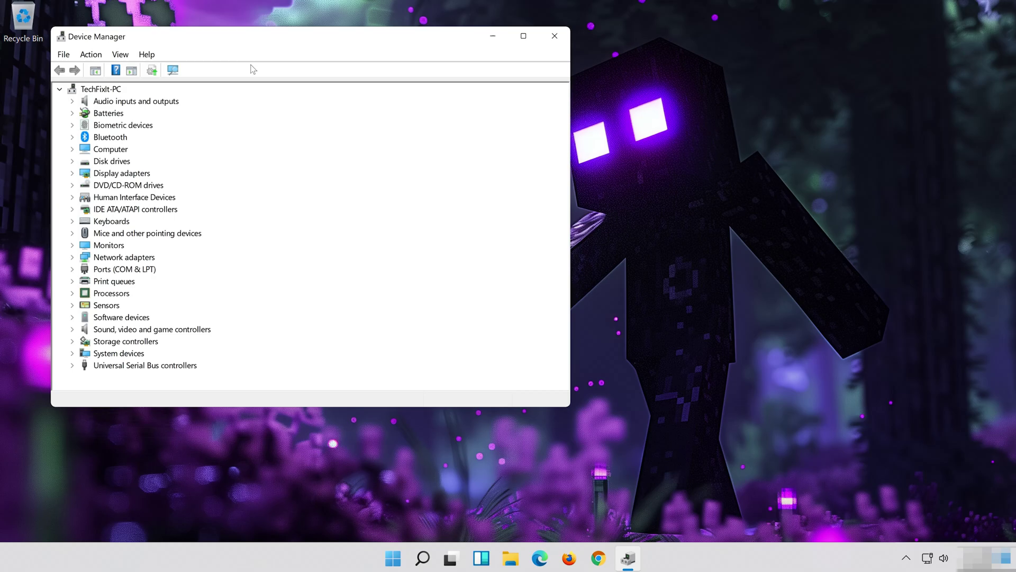
drag(233, 39, 497, 79)
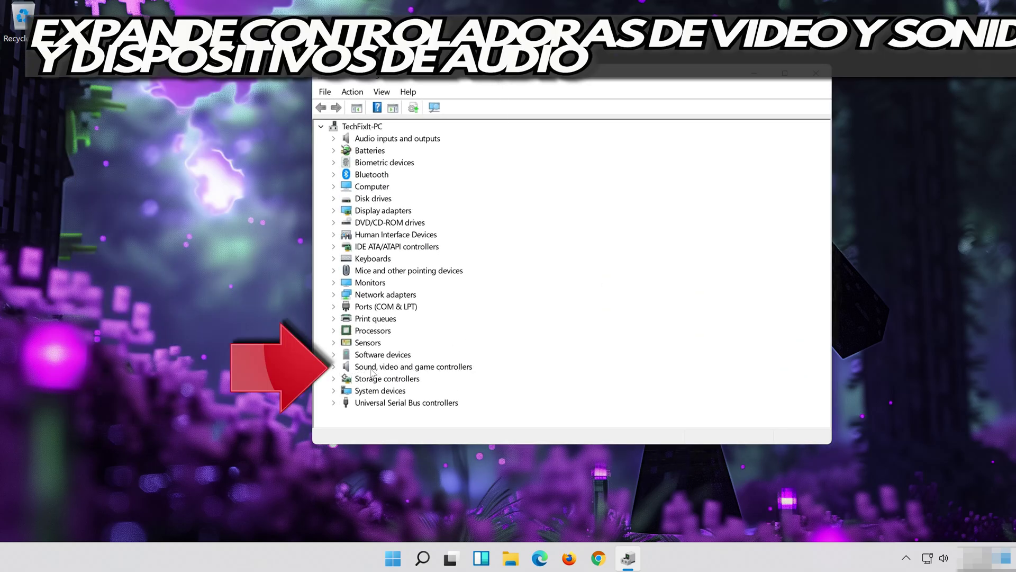
Open the driver properties of the High Definition Audio Device under Sound, video and game controllers
click(333, 368)
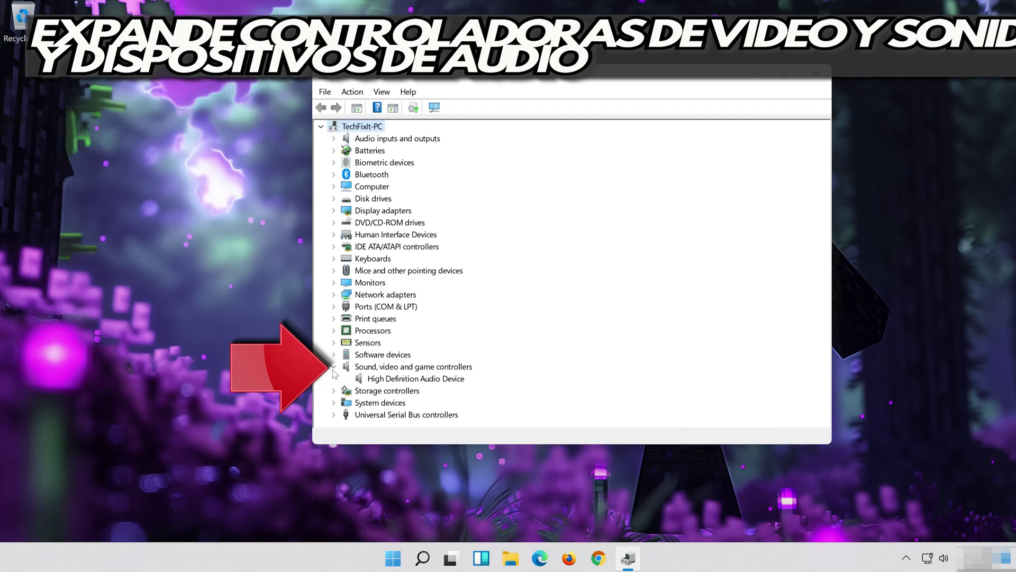
click(383, 382)
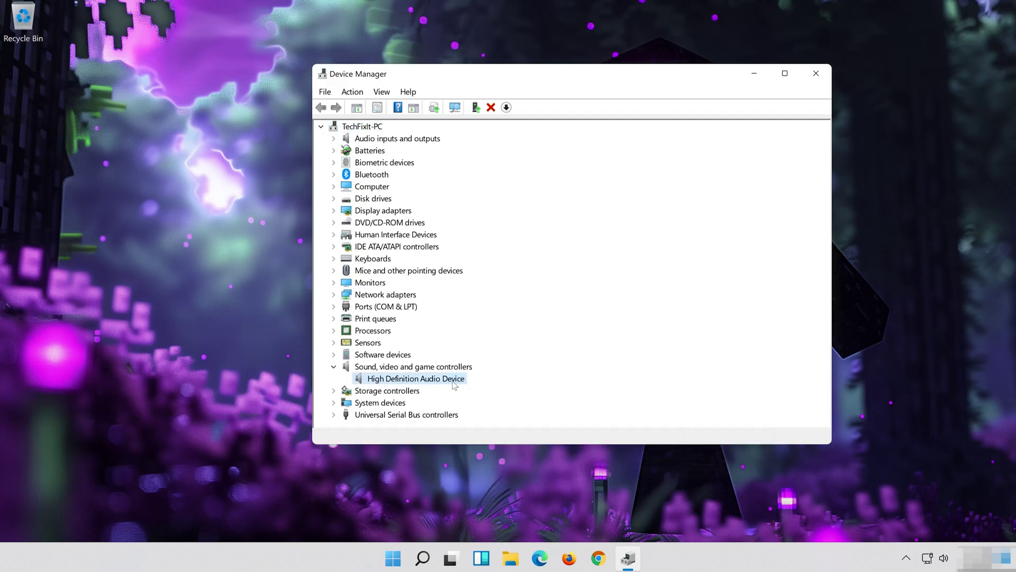
right_click(453, 381)
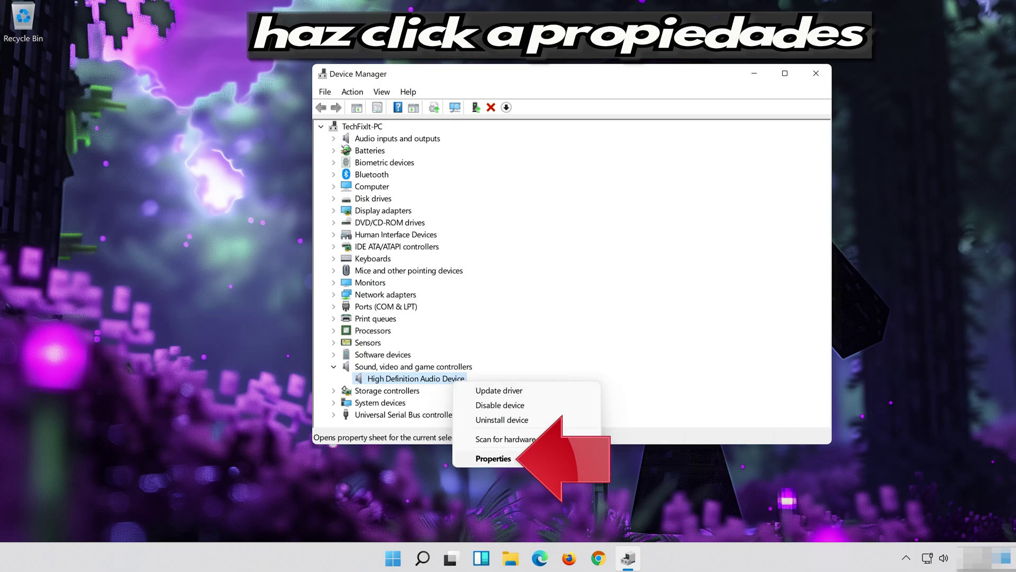
click(532, 459)
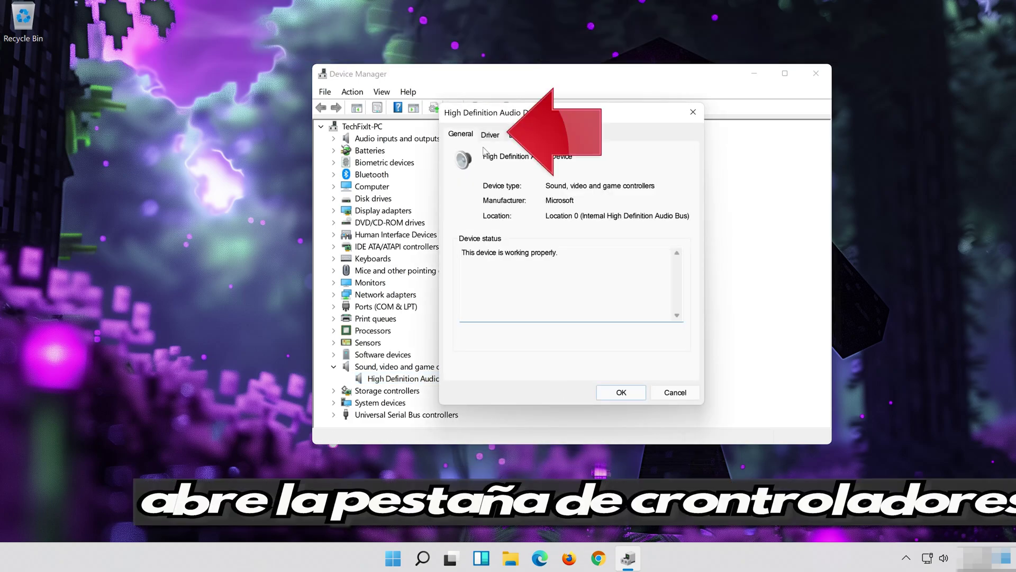
click(487, 134)
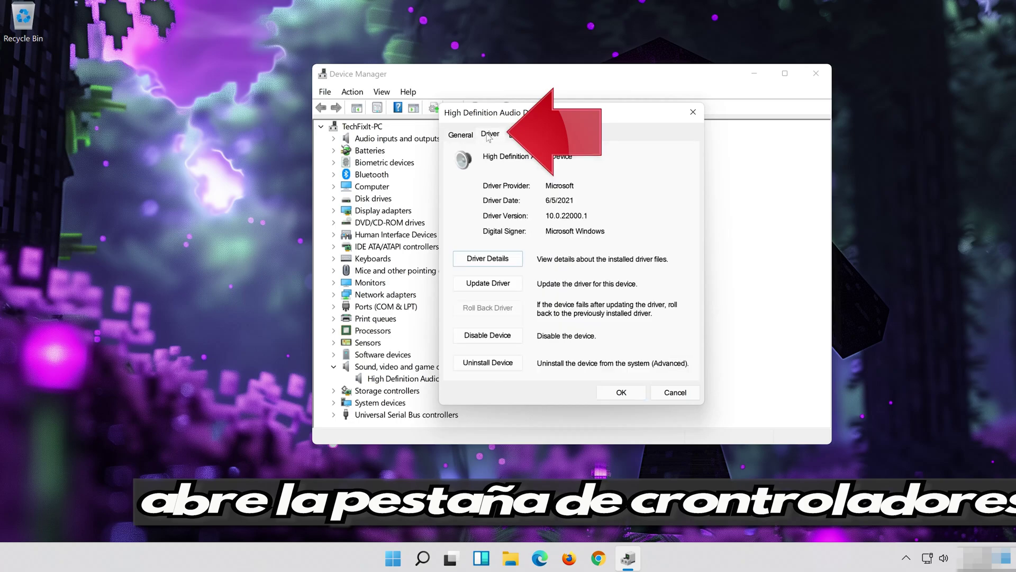
Update the driver manually with High Definition Audio Device from the computer's available drivers, accept the compatibility warning, and close the wizard and device properties
click(491, 290)
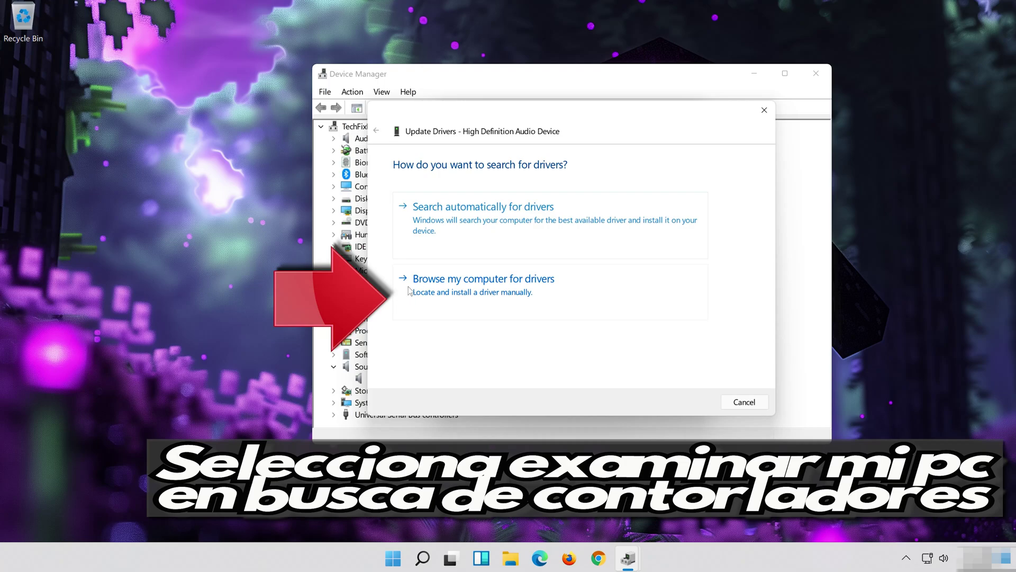
click(548, 295)
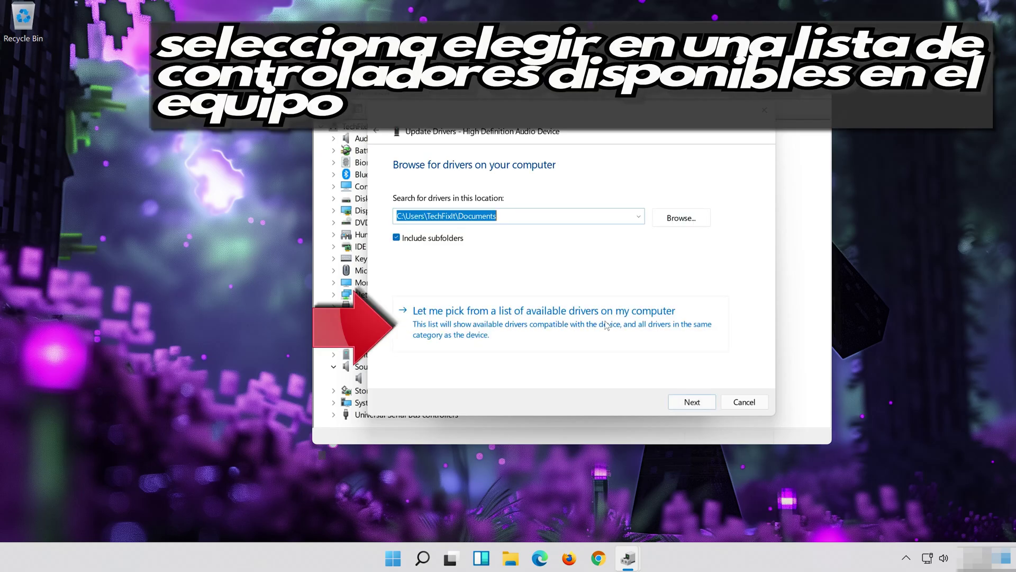
click(498, 334)
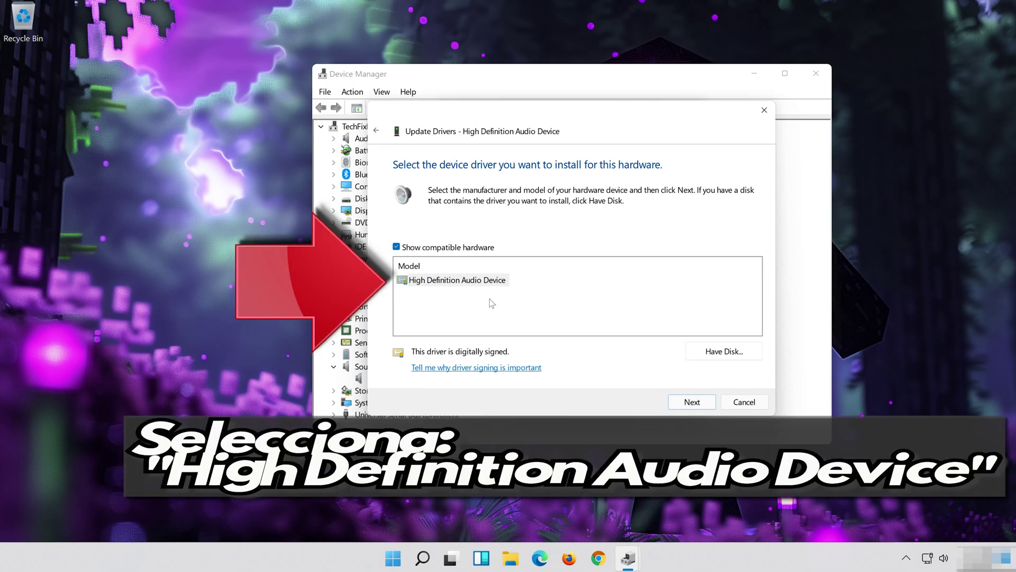
click(476, 280)
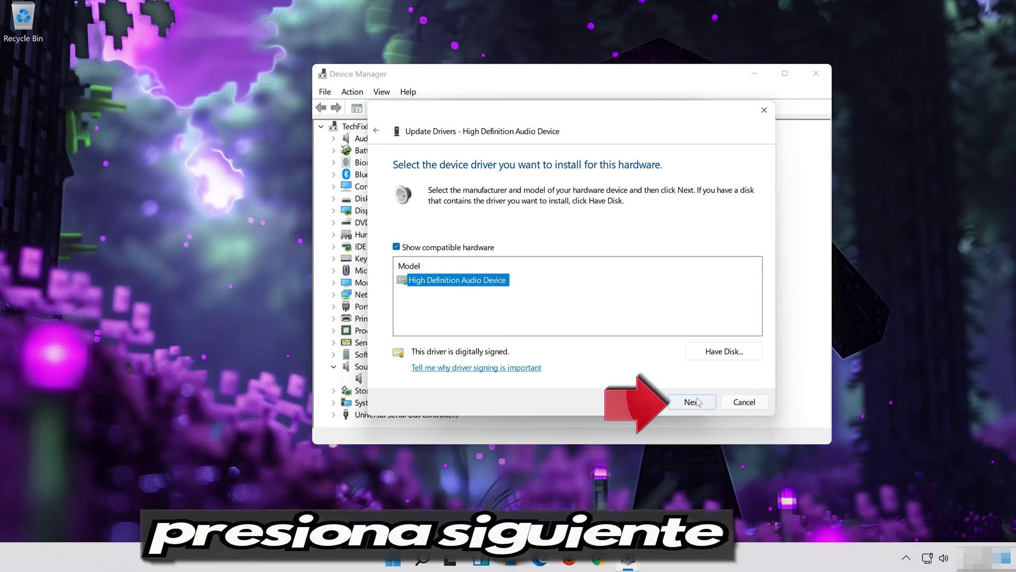
click(704, 408)
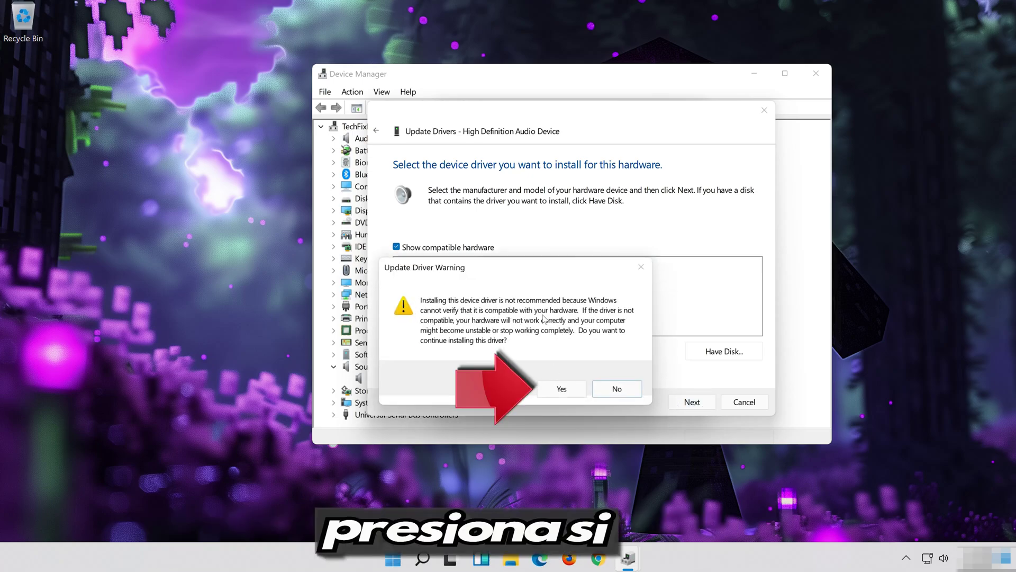
click(561, 390)
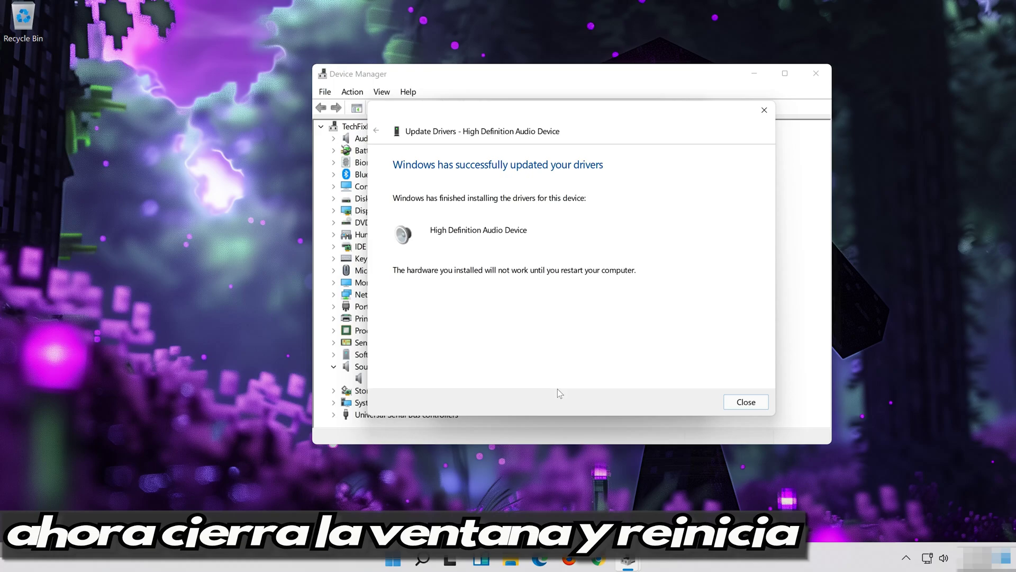
click(747, 402)
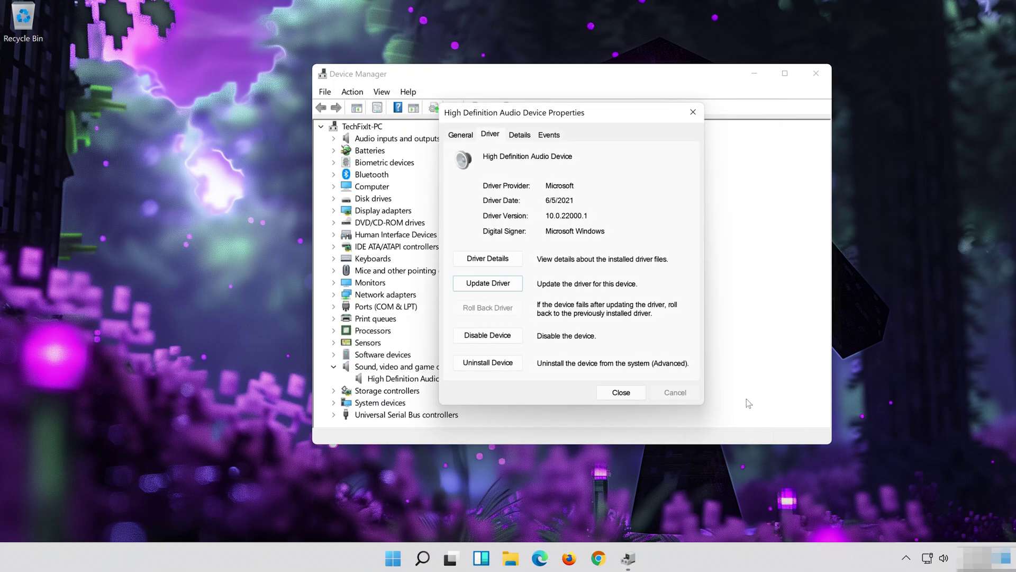
click(620, 392)
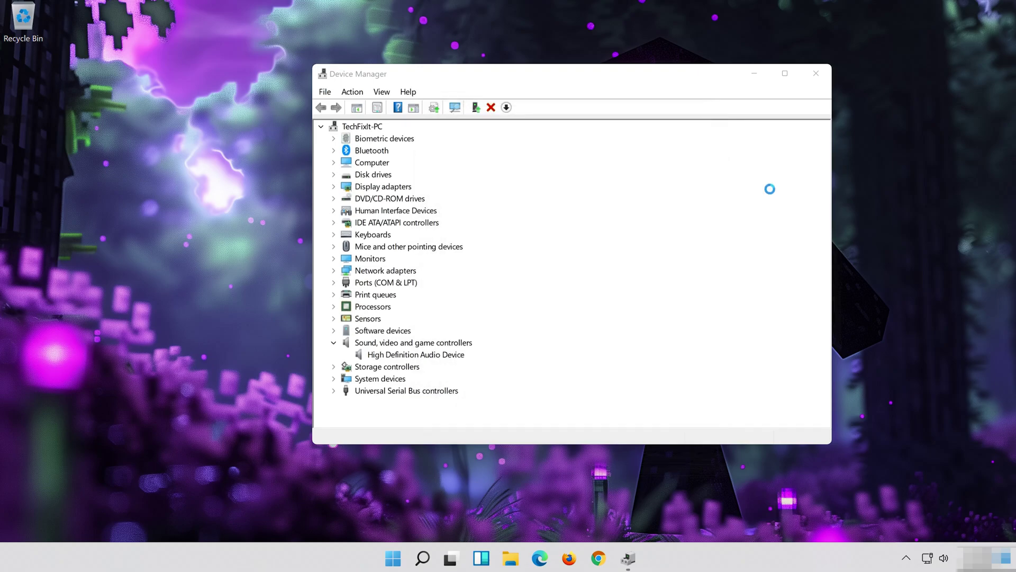